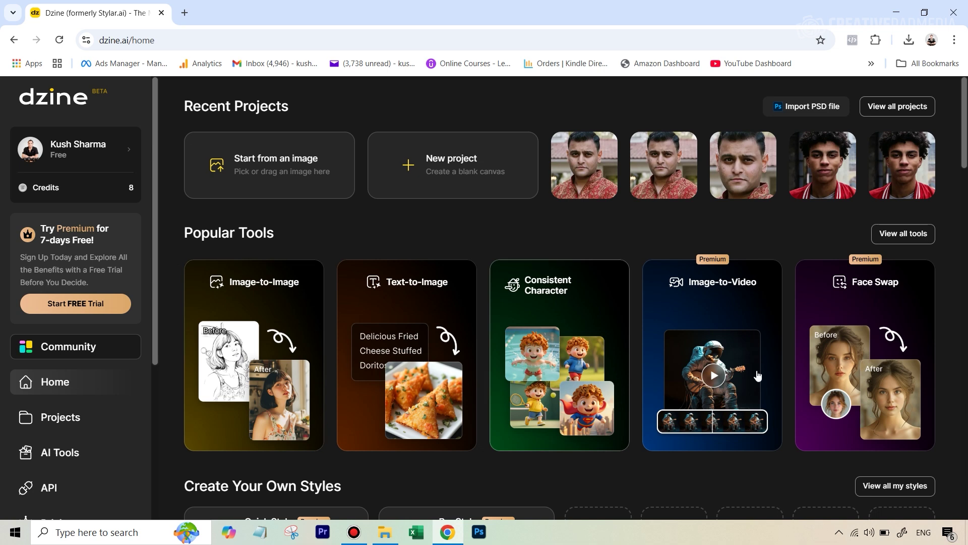
# Step: Open the AI Profile Picture tool under People Photography and return to the home page
pyautogui.scroll(-2, 750, 262)
pyautogui.scroll(-2, 599, 204)
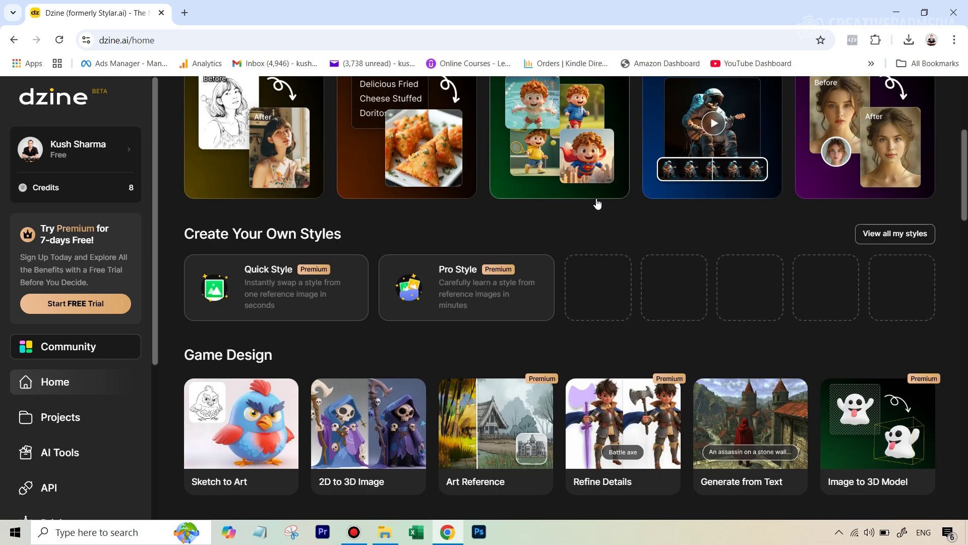
pyautogui.scroll(-4, 604, 199)
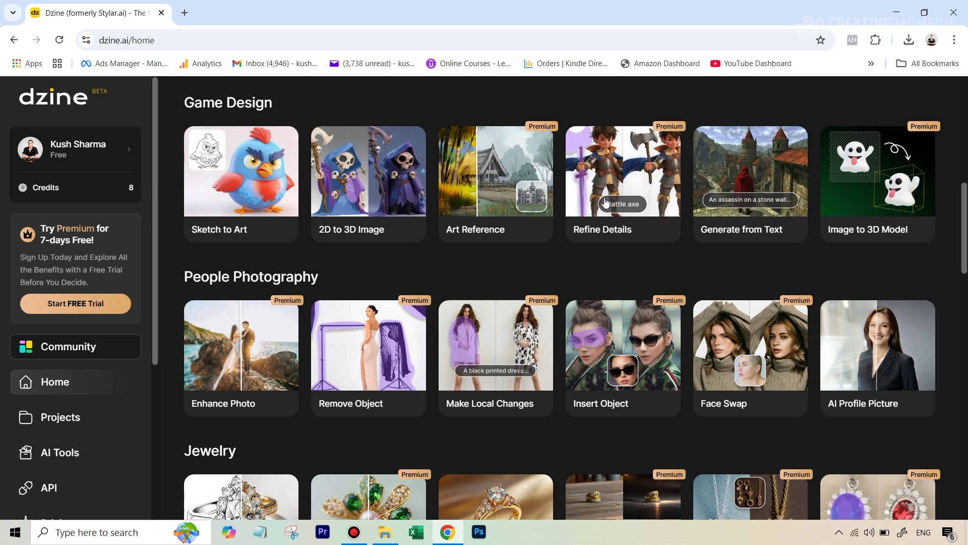
pyautogui.scroll(2, 604, 200)
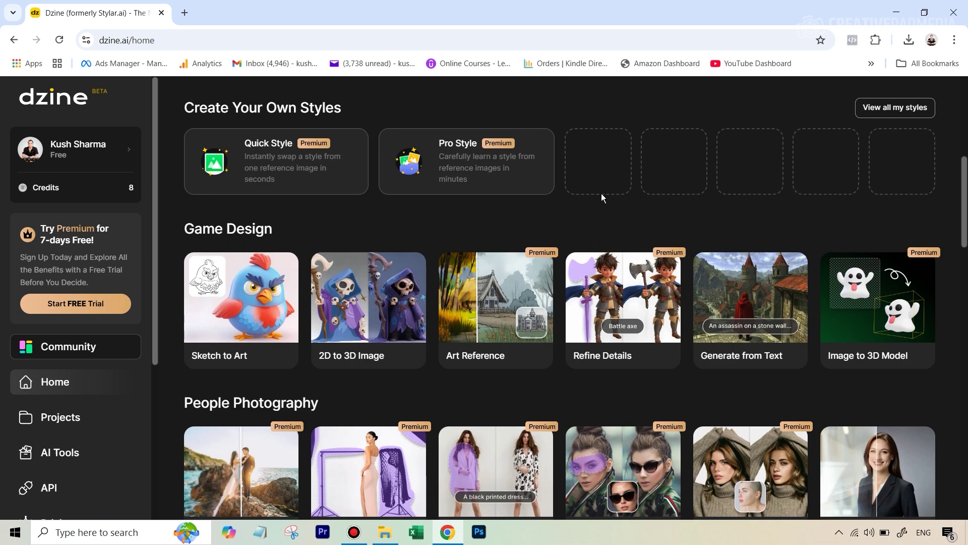
pyautogui.scroll(-2, 601, 194)
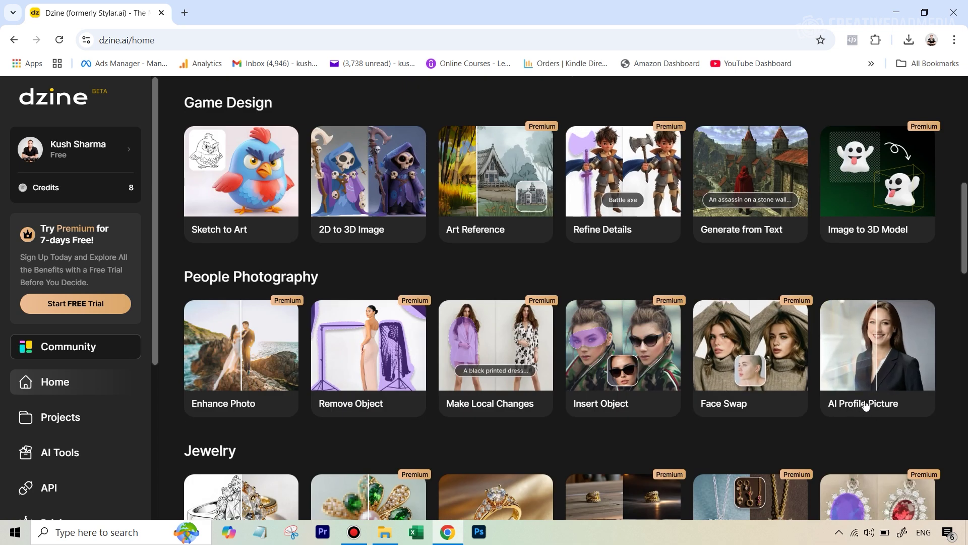
pyautogui.rightClick(860, 331)
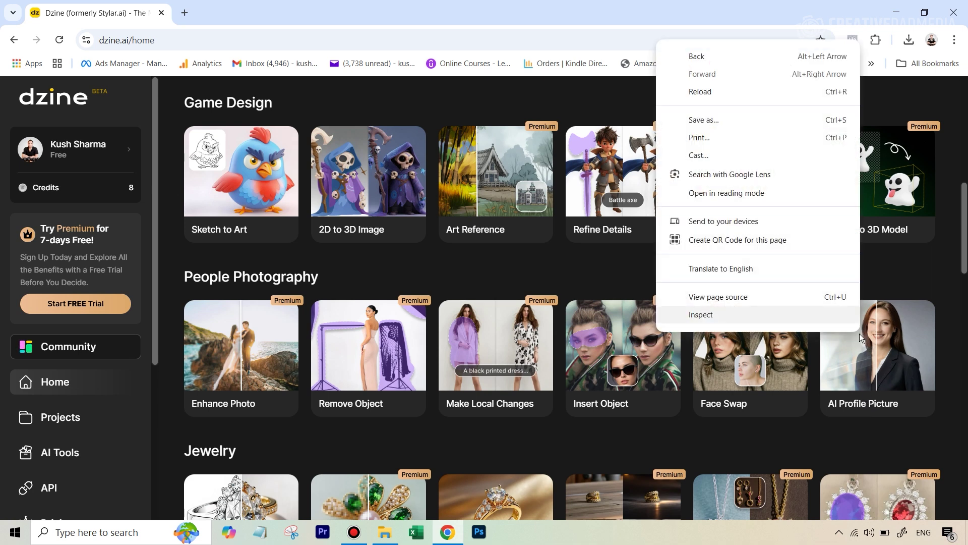
pyautogui.click(861, 359)
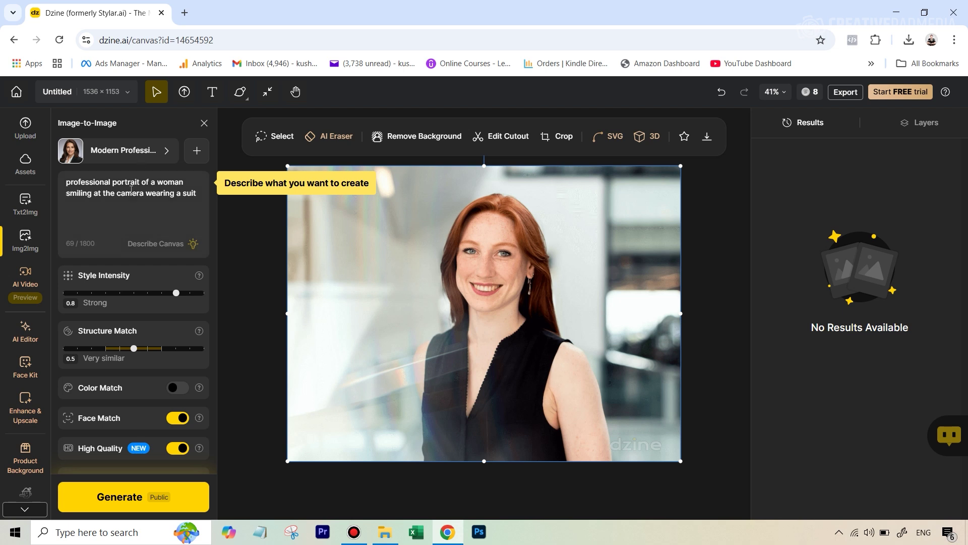
pyautogui.click(19, 41)
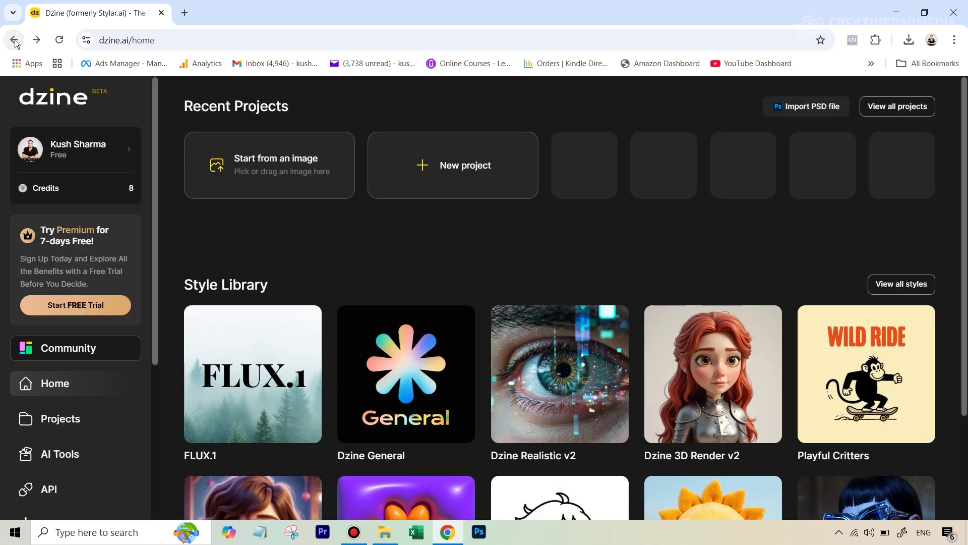
# Step: Open the Image-to-Image tool from Popular Tools and replace the sample pineapple image with the copied photo of the man
pyautogui.scroll(-10, 604, 250)
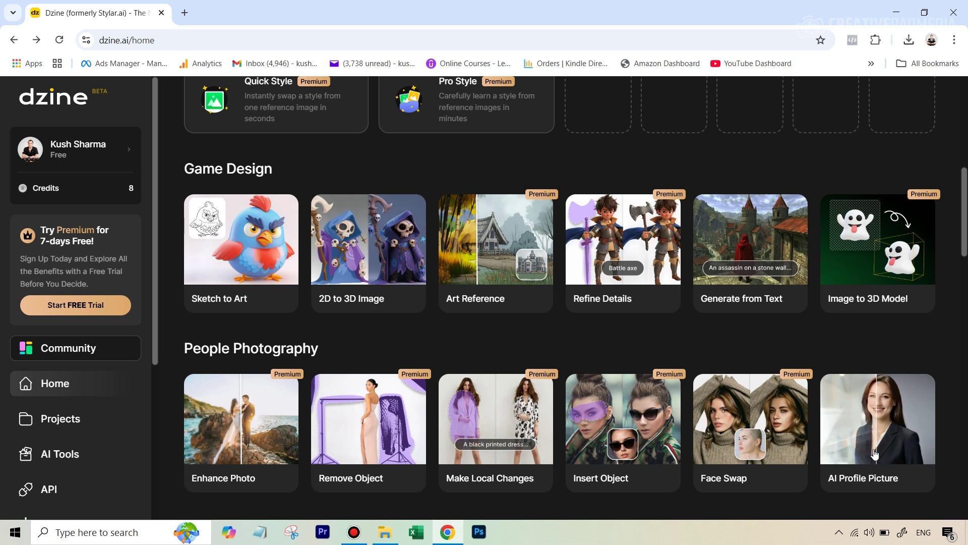
pyautogui.scroll(10, 577, 324)
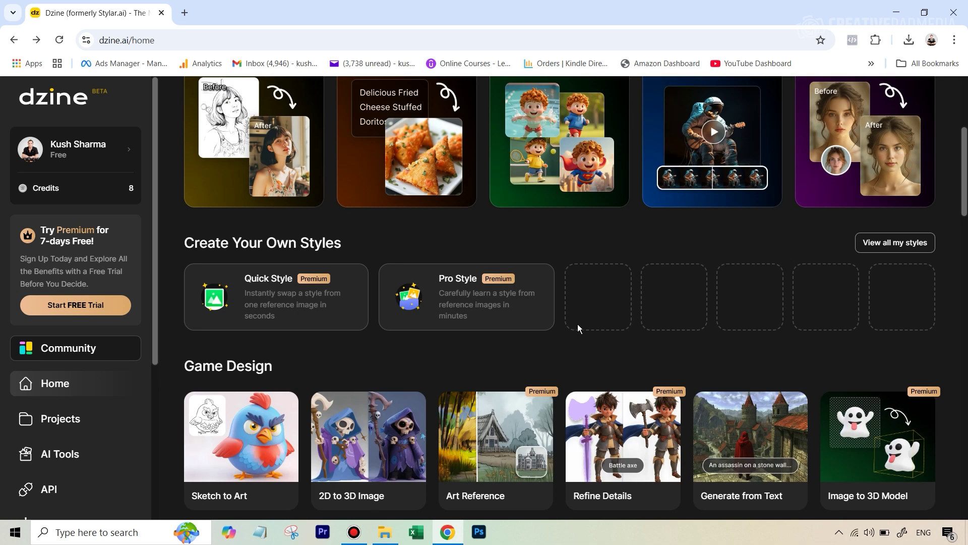
pyautogui.scroll(-3, 578, 329)
pyautogui.scroll(1, 576, 327)
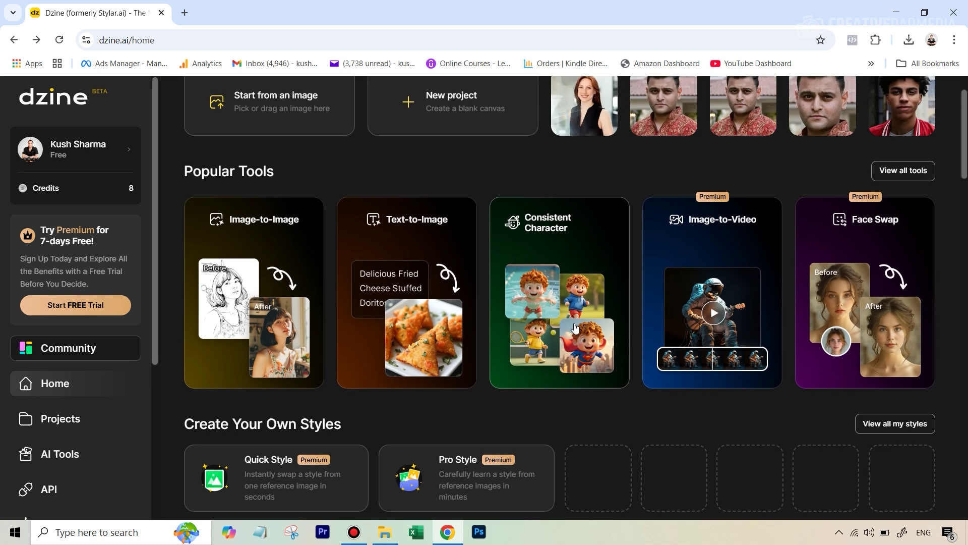
pyautogui.scroll(1, 279, 250)
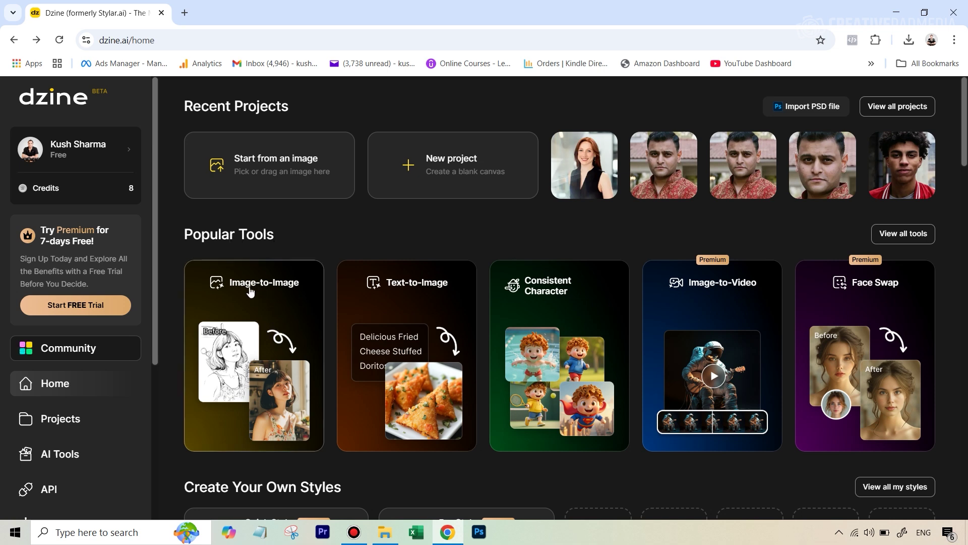
pyautogui.click(272, 294)
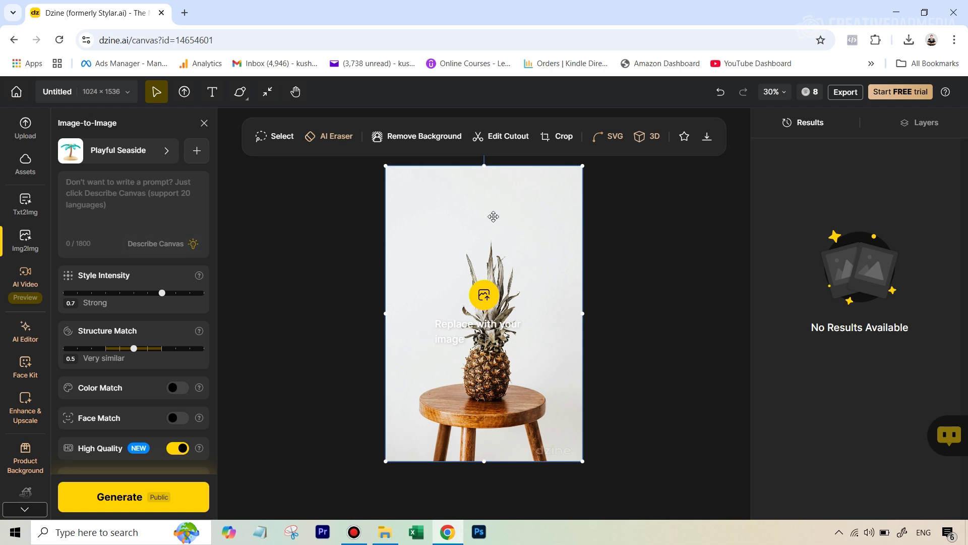
pyautogui.press('Delete')
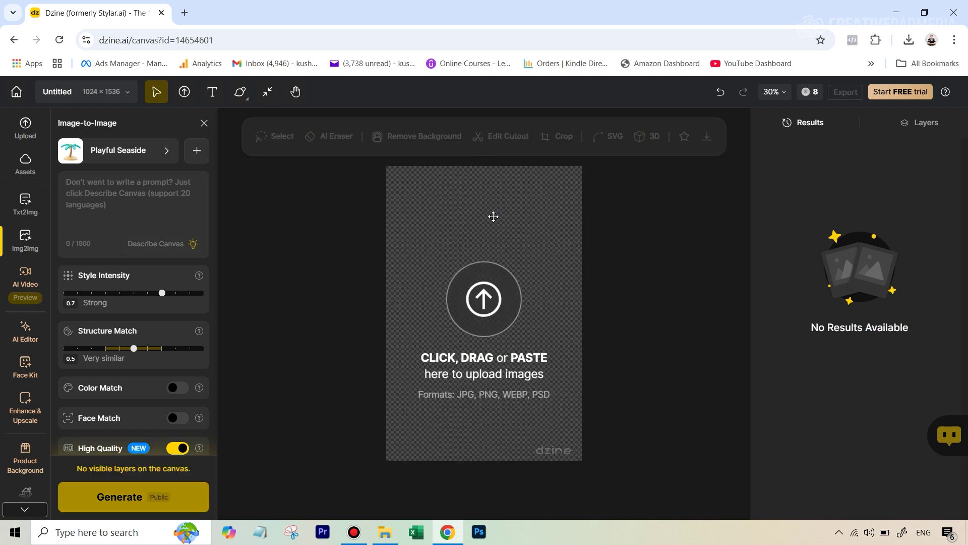
pyautogui.hotkey('ctrl', 'v')
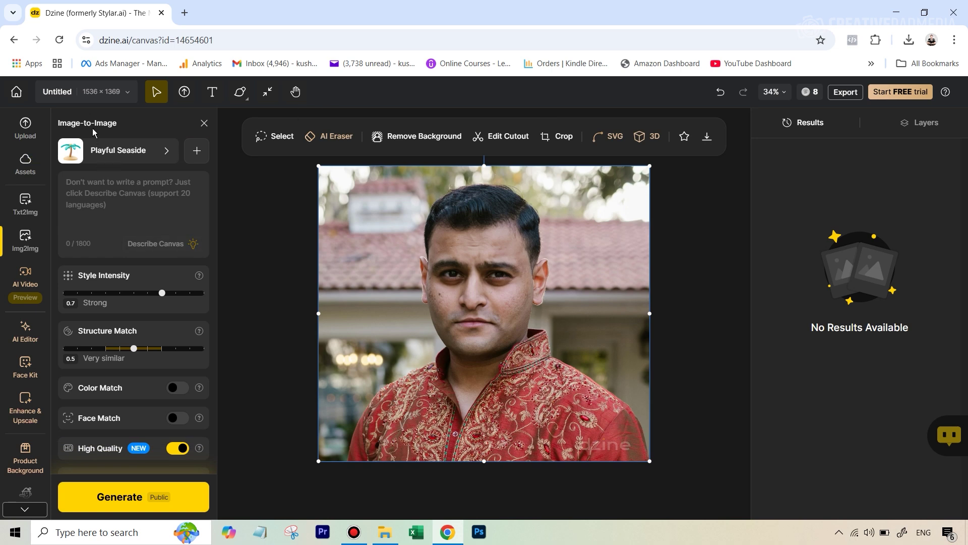
# Step: Choose the Modern Professional style from the Portrait category
pyautogui.click(116, 151)
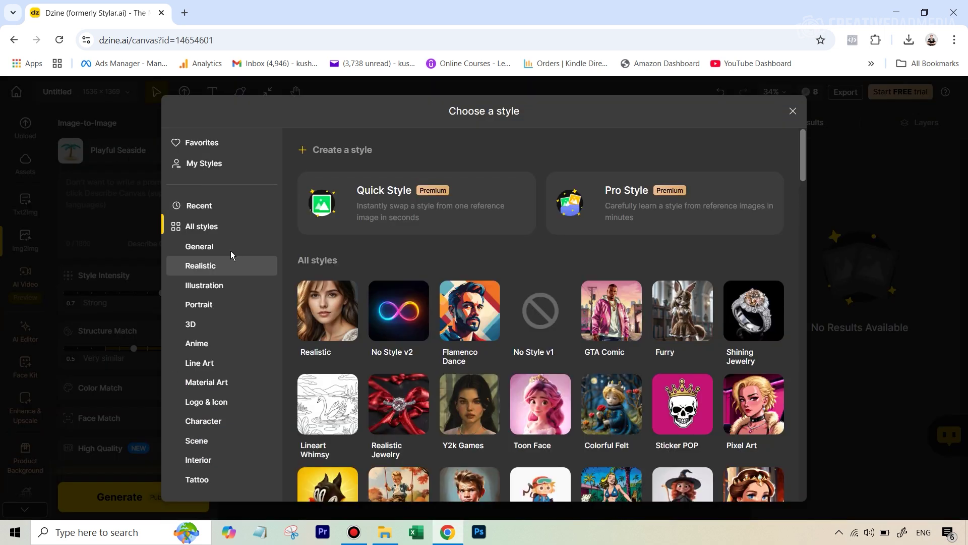
pyautogui.click(205, 310)
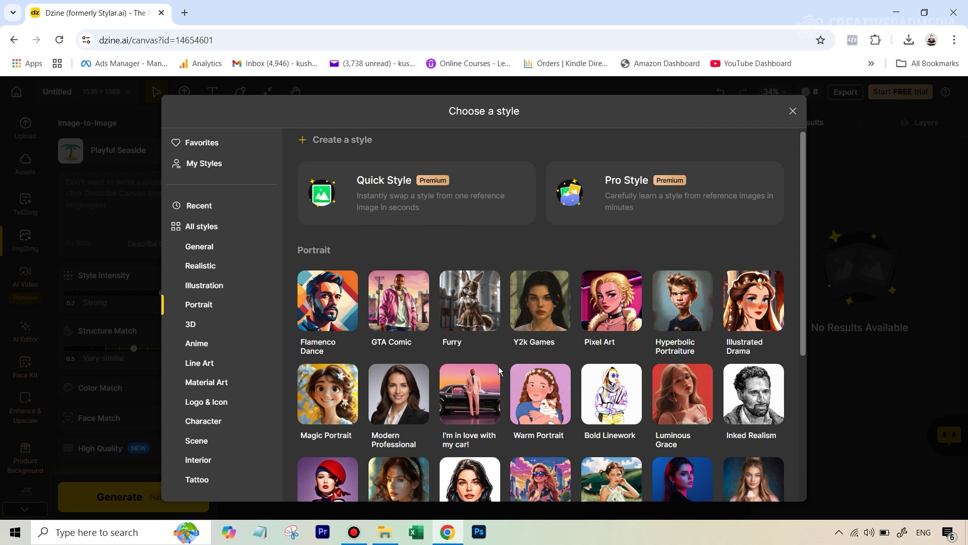
pyautogui.scroll(-1, 499, 371)
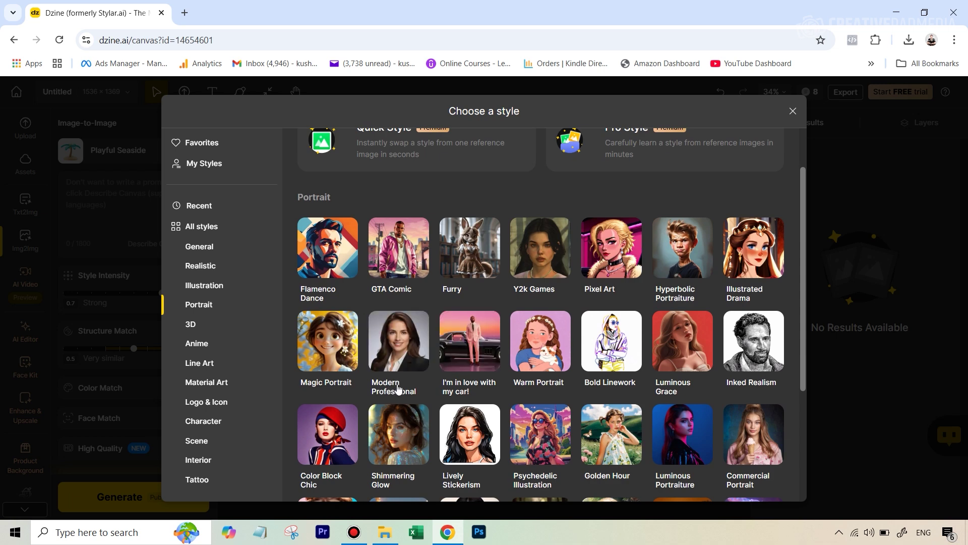
pyautogui.click(401, 334)
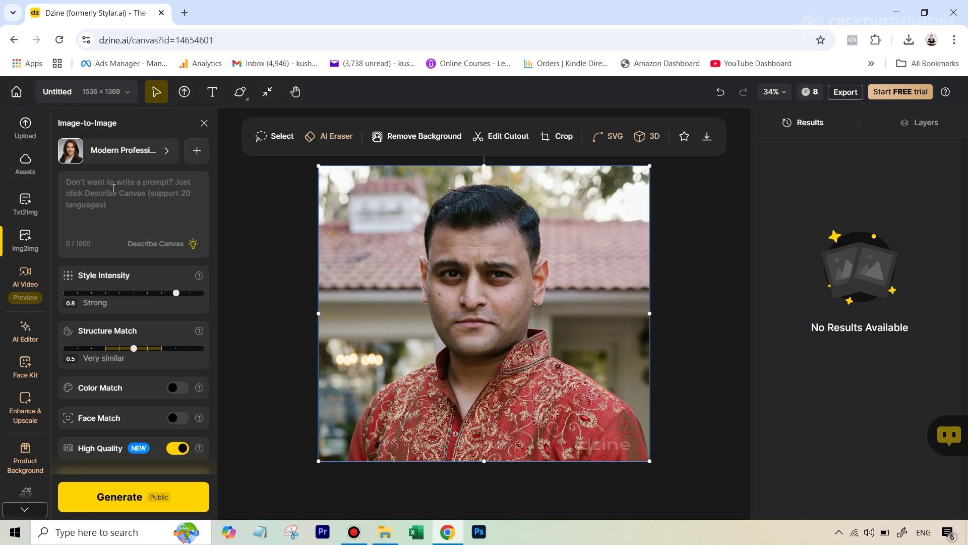
# Step: Enter the prompt "professional portrait of a man looking into the camera and smiling. He is wearing a black business suit with tie. Against a grey background."
pyautogui.click(113, 188)
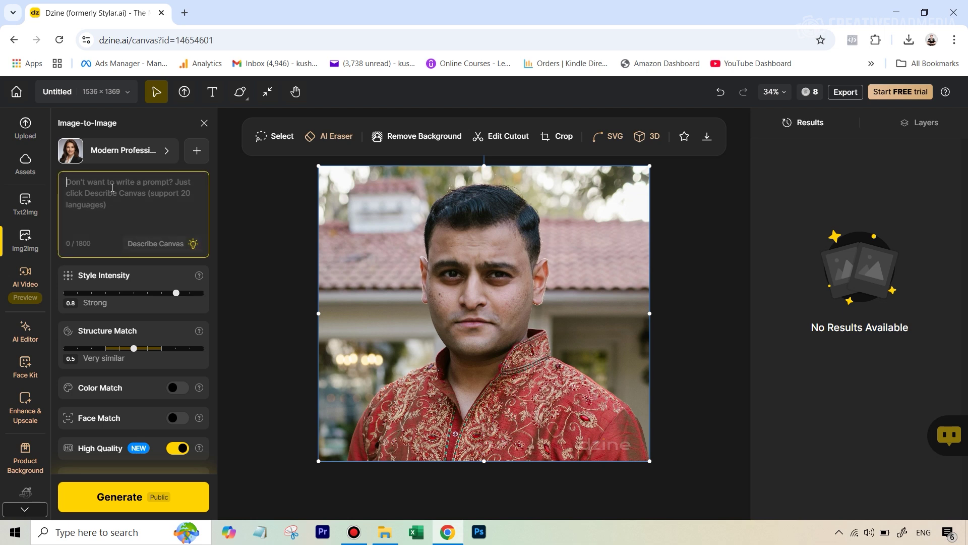
pyautogui.write('profession')
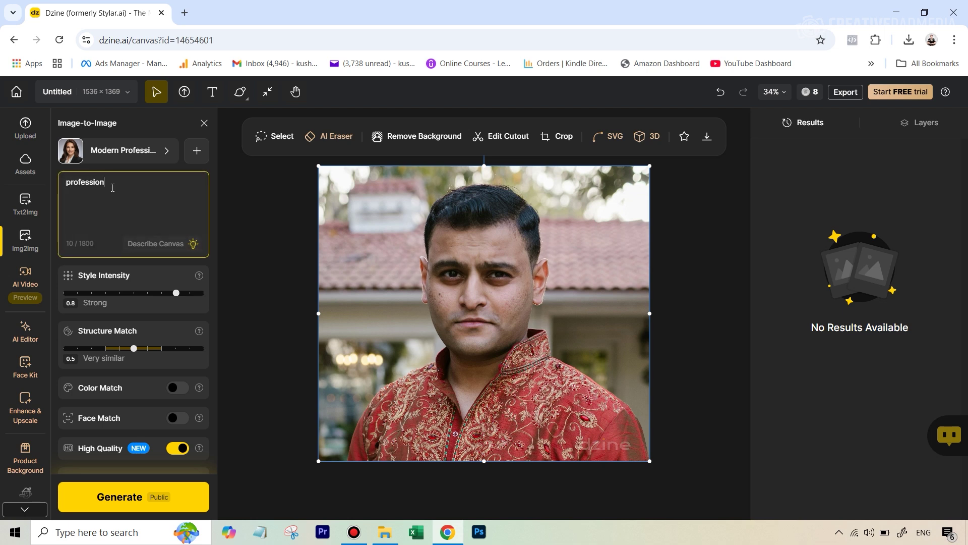
pyautogui.write('al portrait of a man look')
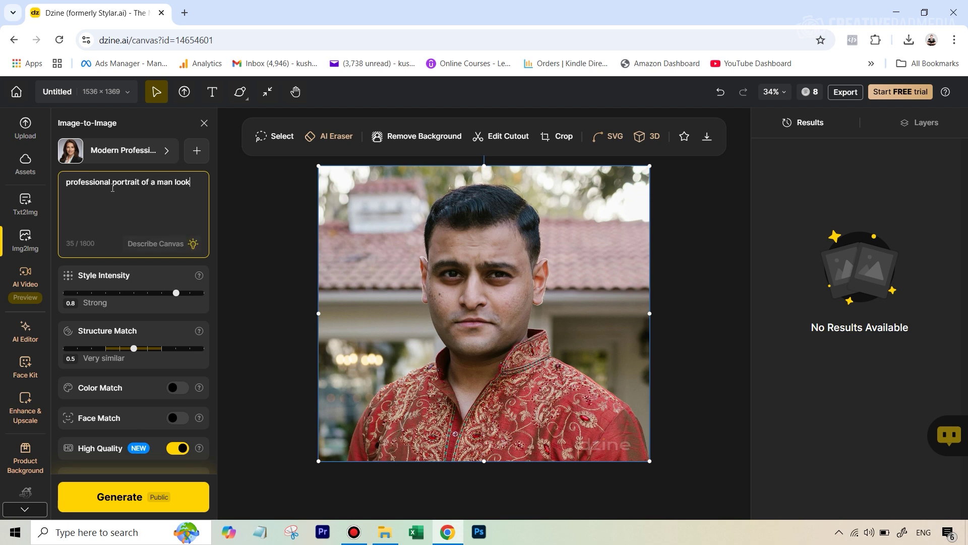
pyautogui.write('ing into the cam')
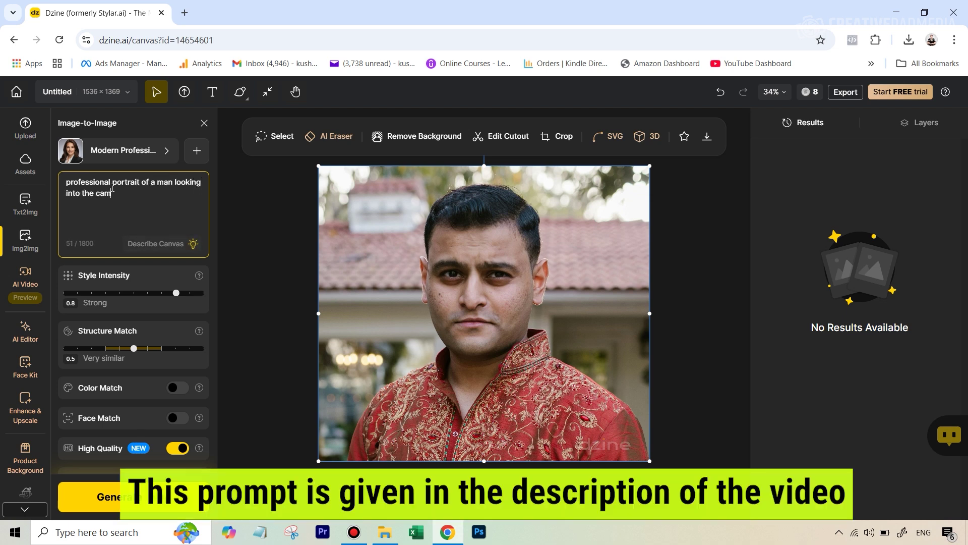
pyautogui.write('era and smiling. He is wear')
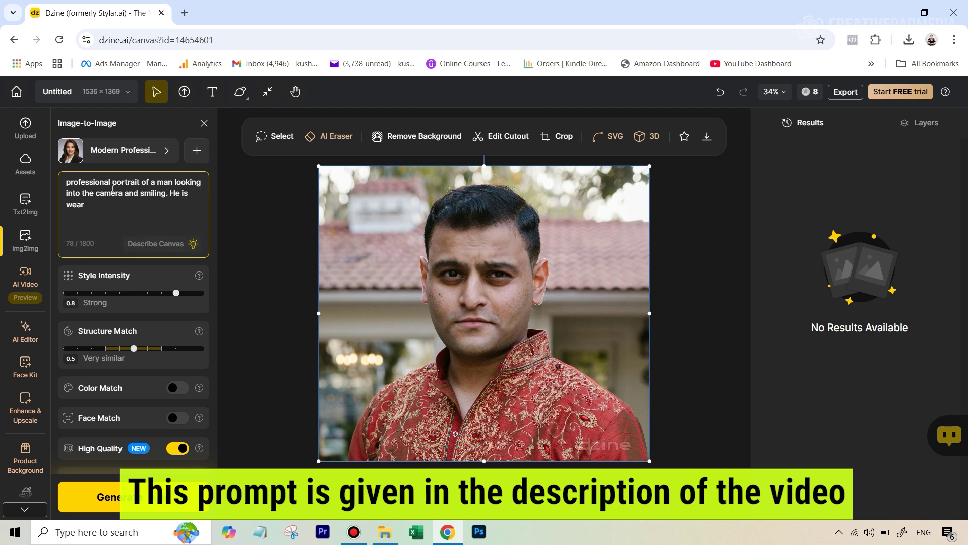
pyautogui.write('ing a')
pyautogui.write('black business suit. Against a ')
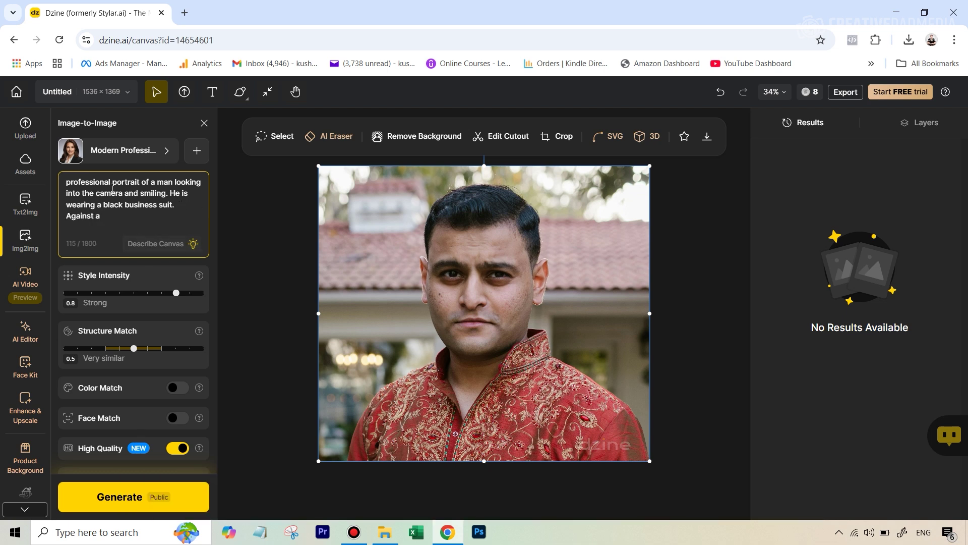
pyautogui.write('grey background.')
pyautogui.click(173, 205)
pyautogui.write('with tie')
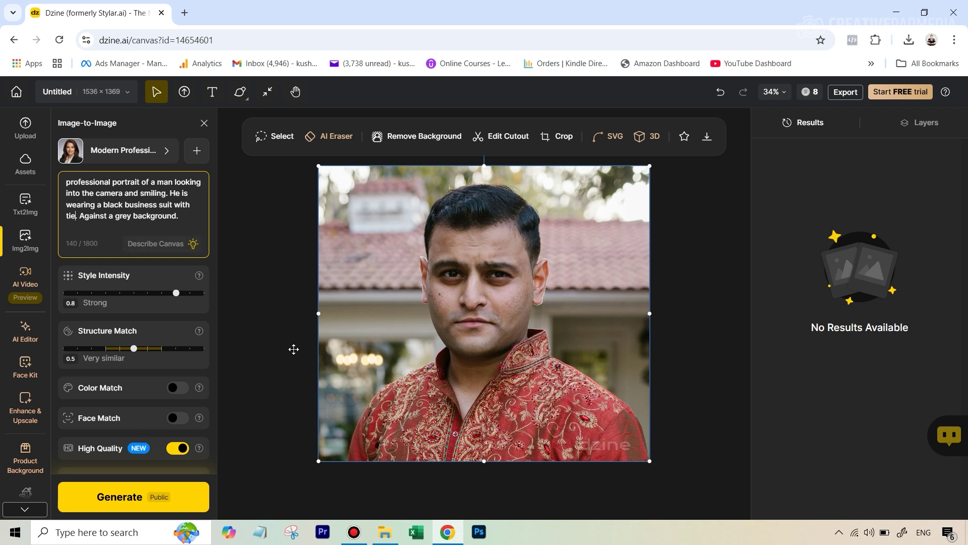
# Step: Generate portraits with Structure Match set to 0.7 and Face Match turned on, and preview the results
pyautogui.moveTo(133, 350); pyautogui.dragTo(161, 354)
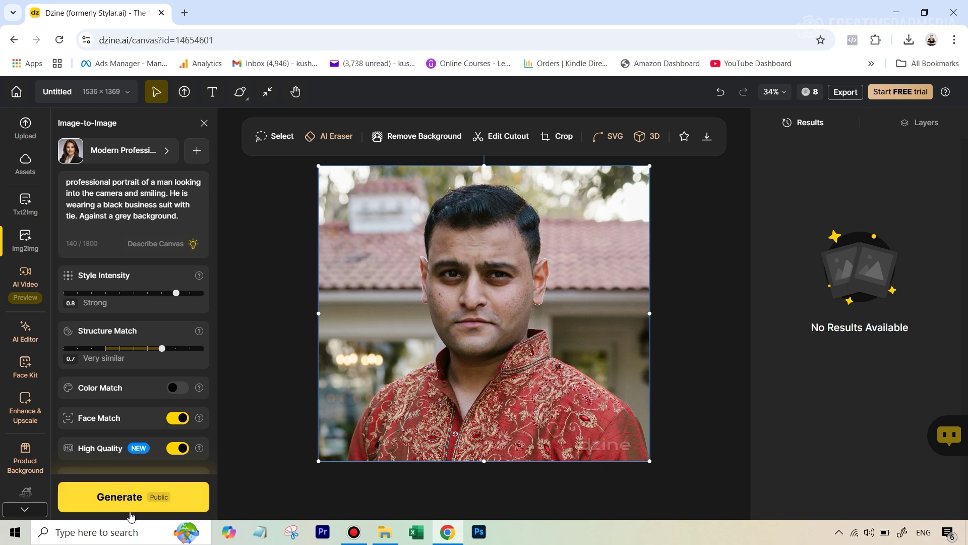
pyautogui.click(114, 500)
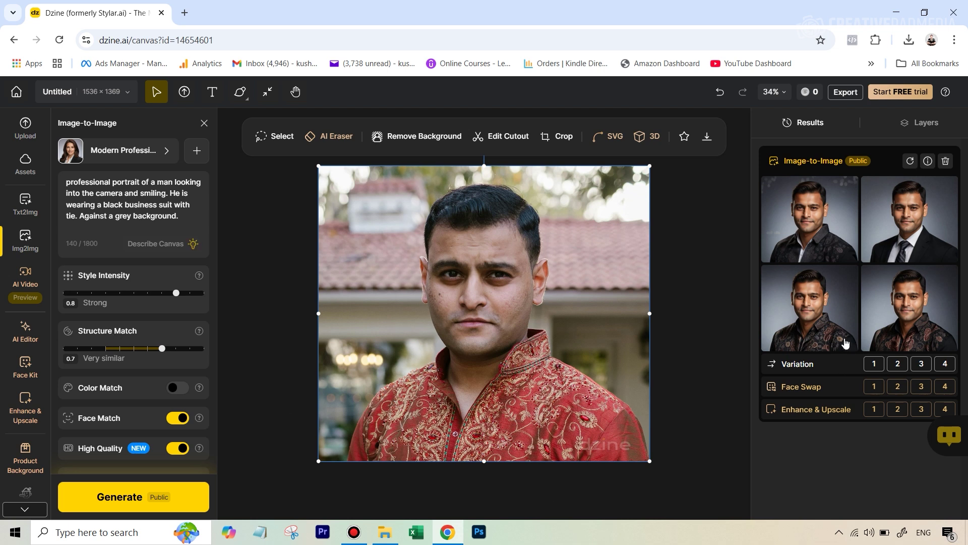
pyautogui.moveTo(824, 232)
pyautogui.moveTo(783, 253)
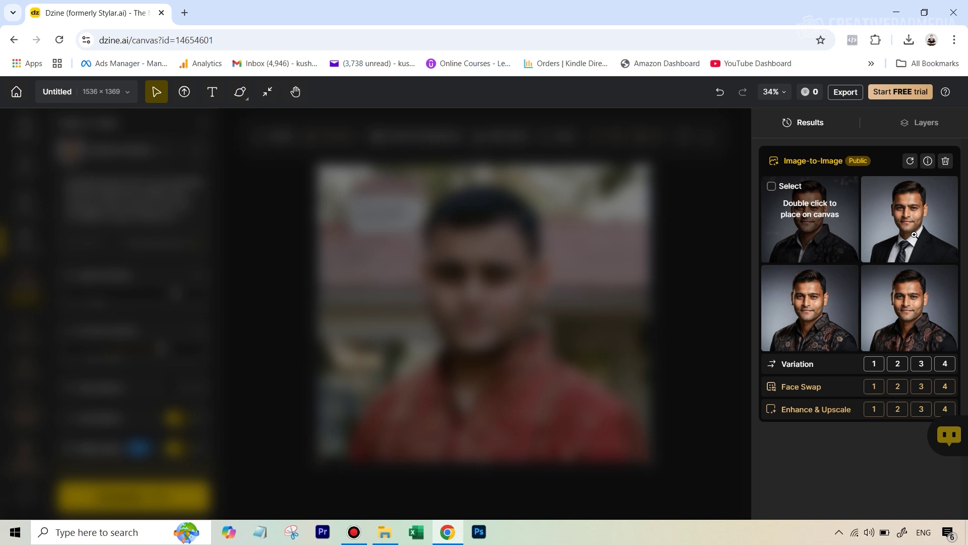
pyautogui.moveTo(930, 232)
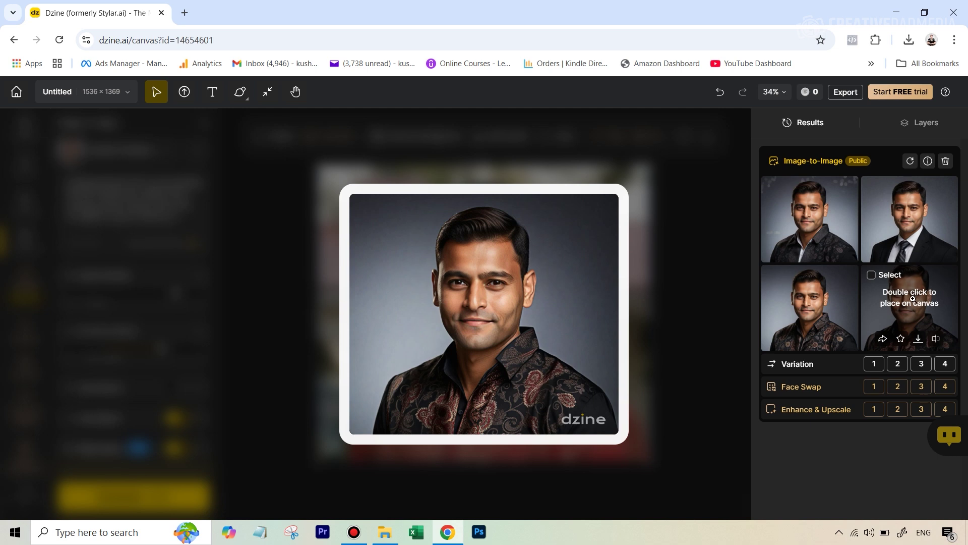
pyautogui.moveTo(811, 225)
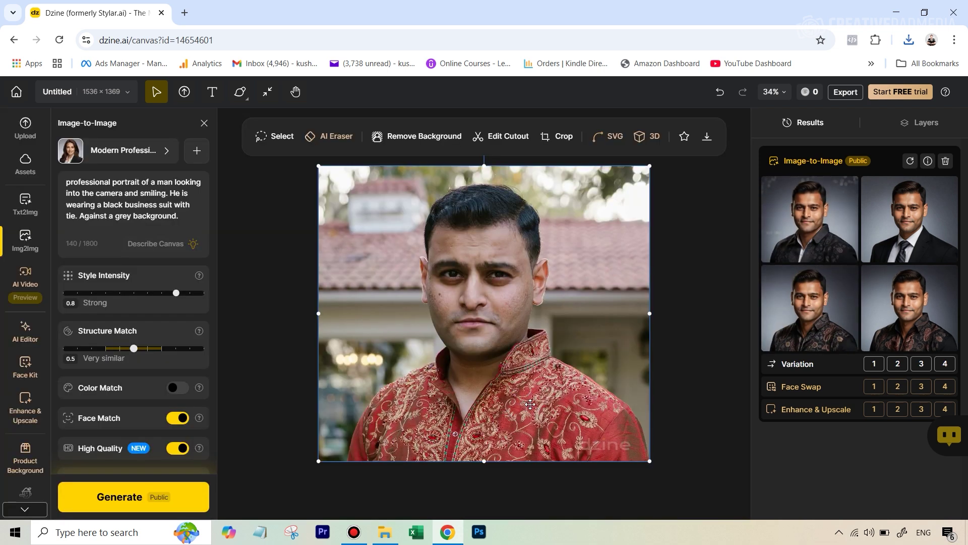
pyautogui.moveTo(911, 223)
# Step: Generate another set of portraits with Structure Match at 0.5 and Face Match on, and preview the new results
pyautogui.click(119, 497)
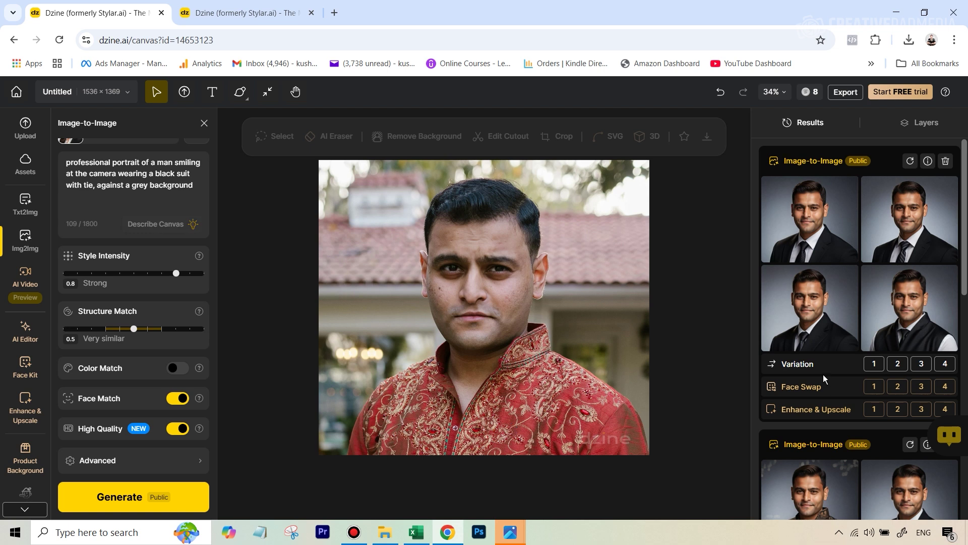
pyautogui.moveTo(829, 343)
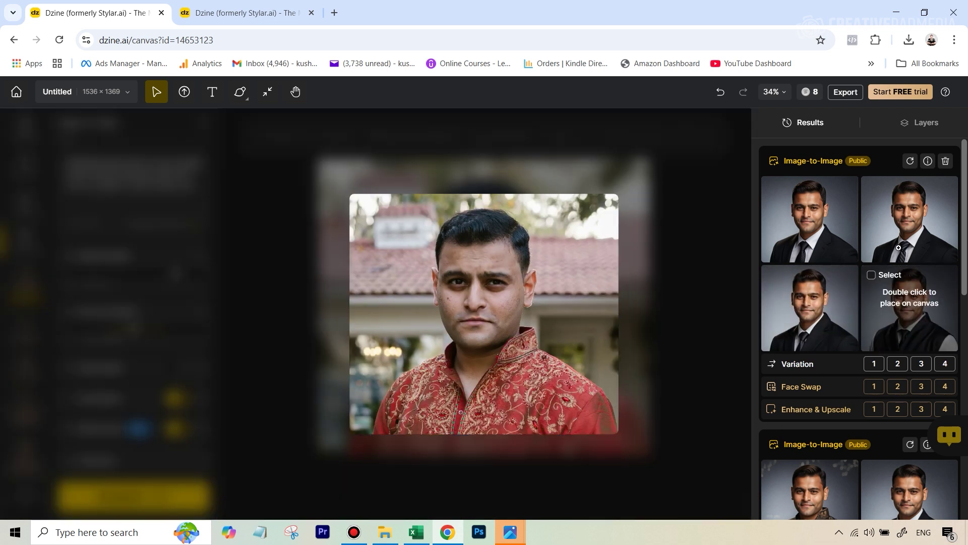
pyautogui.moveTo(813, 228)
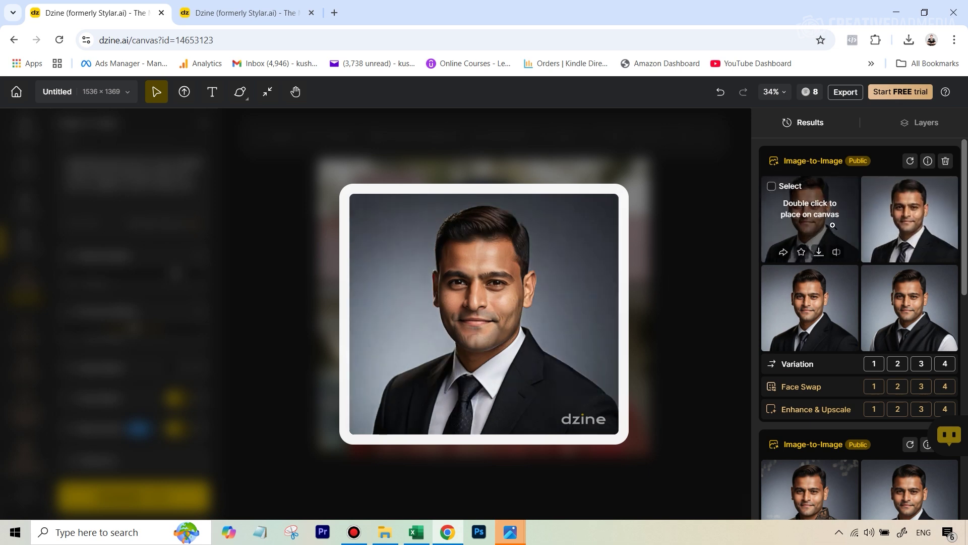
pyautogui.moveTo(889, 220)
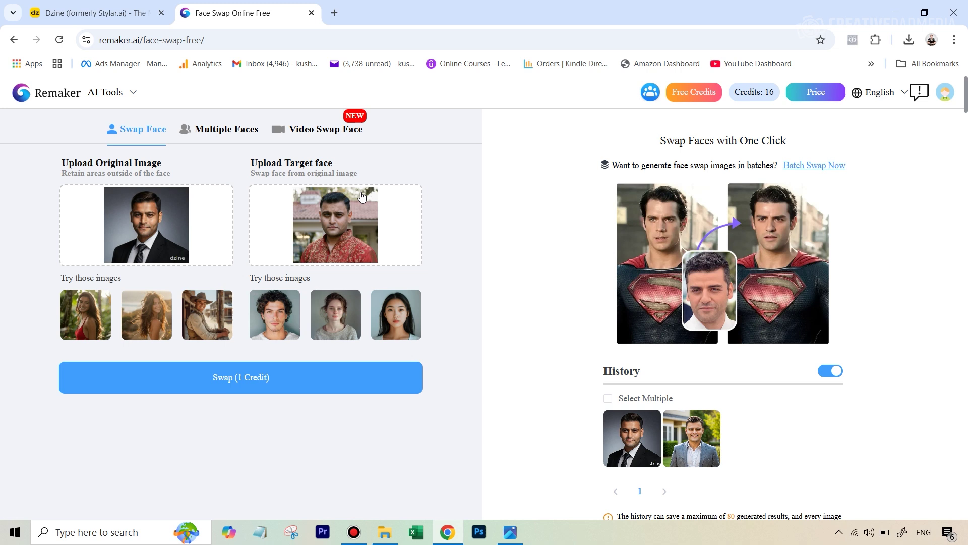
# Step: In Remaker, swap the face from the red-shirt photo onto the generated suit portrait
pyautogui.click(303, 378)
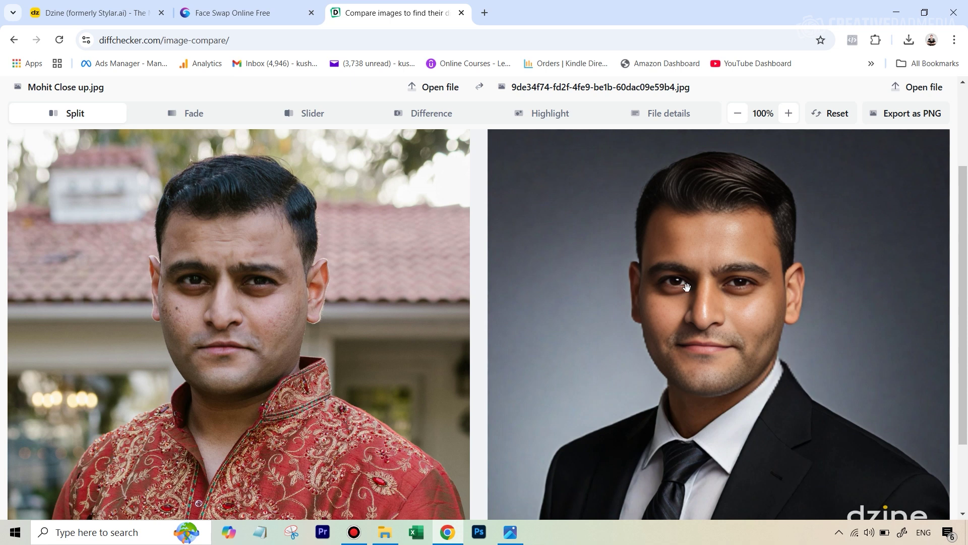
# Step: Compare the original red-shirt photo with the face-swapped suit portrait in Diffchecker's Slider view
pyautogui.click(308, 108)
pyautogui.scroll(-5, 510, 362)
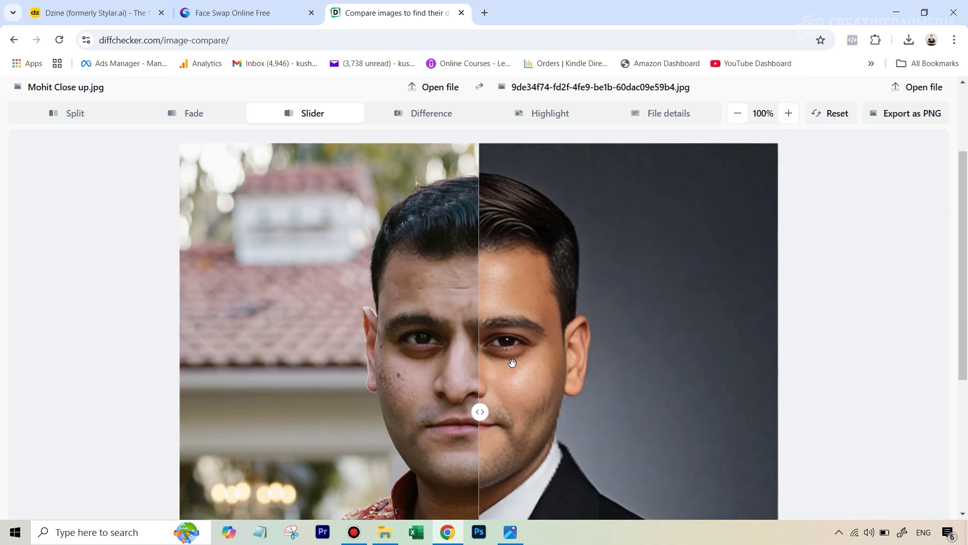
pyautogui.scroll(1, 512, 361)
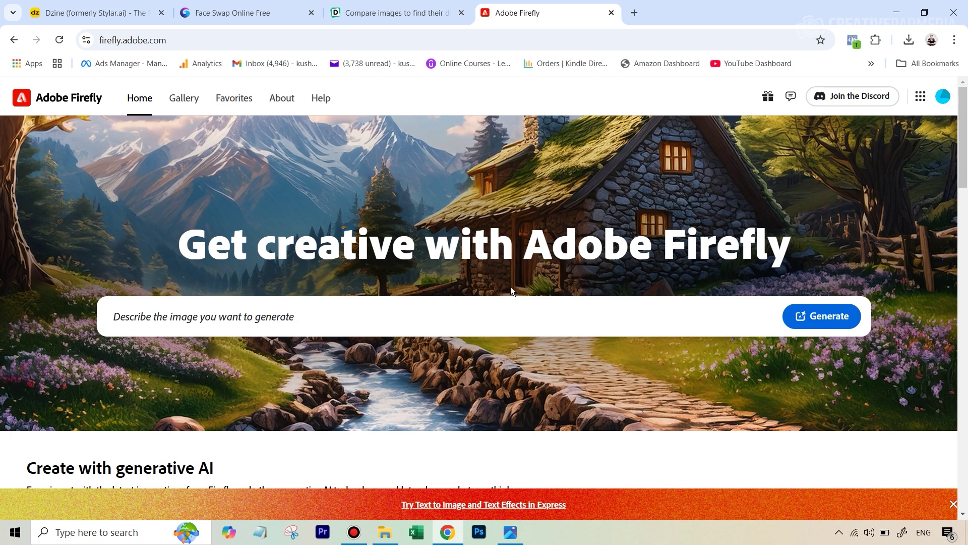
# Step: Open Generative fill in Adobe Firefly and load the face-swapped suit portrait
pyautogui.write('Beautiful cozy fa')
pyautogui.scroll(-4, 510, 290)
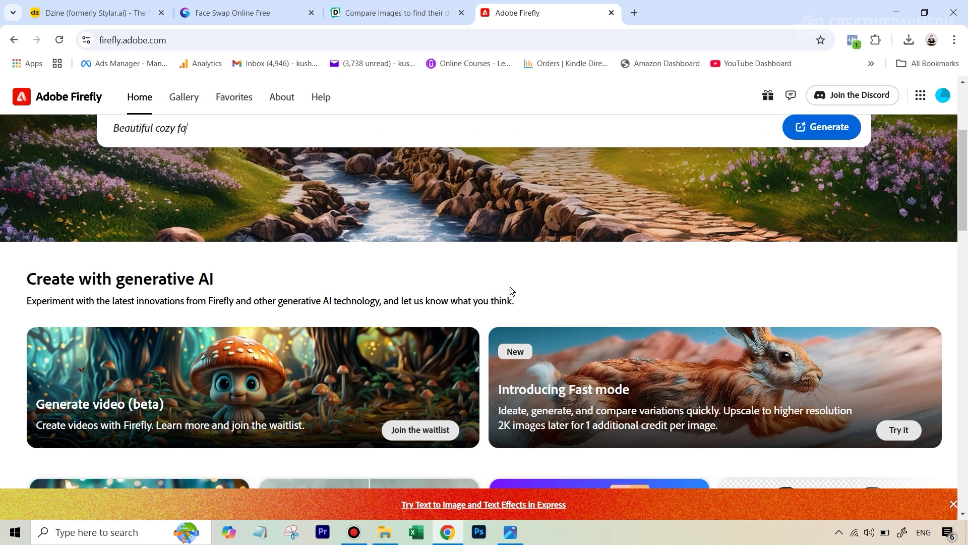
pyautogui.scroll(-4, 510, 286)
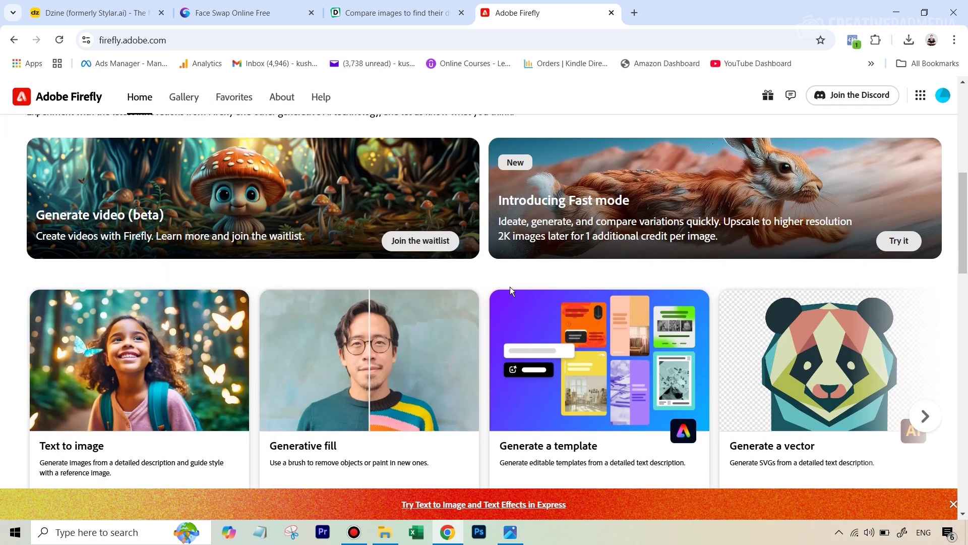
pyautogui.scroll(7, 510, 286)
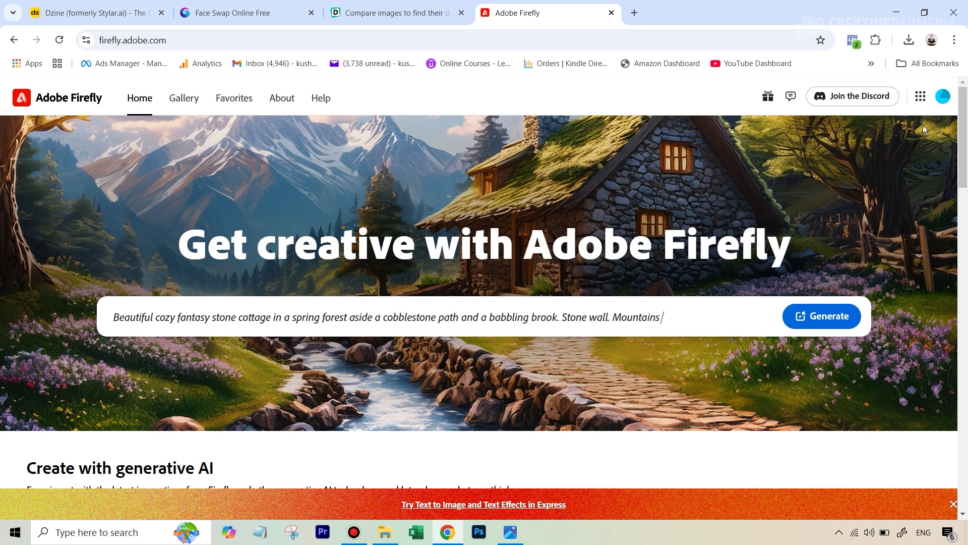
pyautogui.scroll(-3, 559, 214)
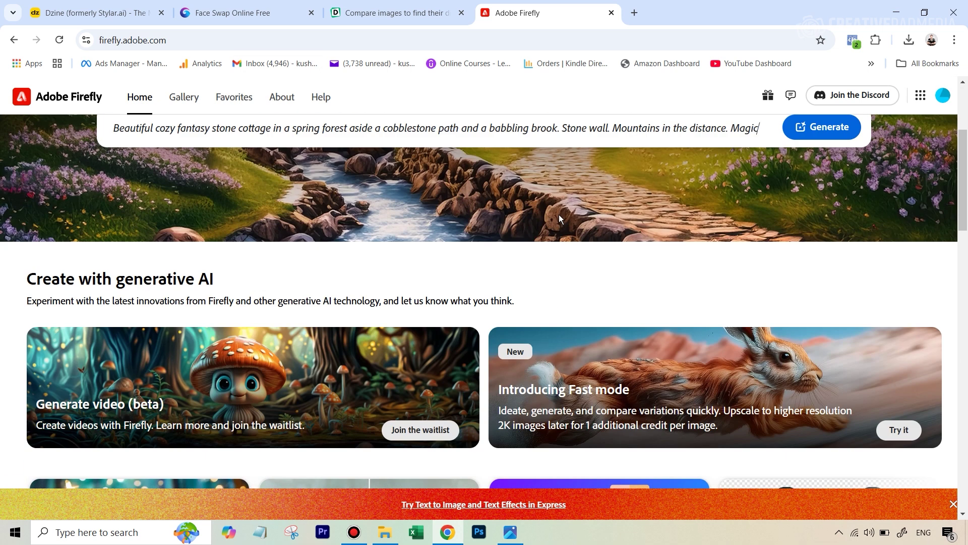
pyautogui.scroll(-4, 559, 214)
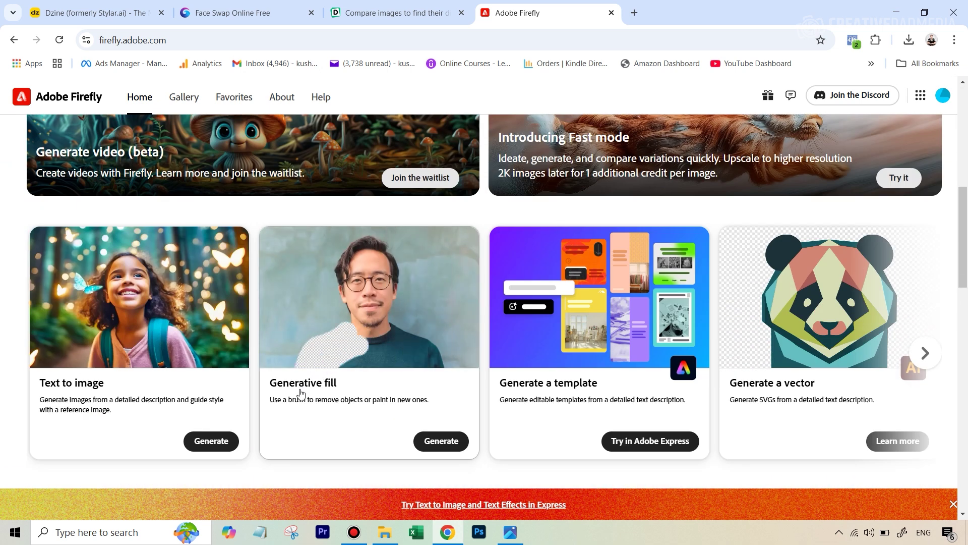
pyautogui.click(340, 330)
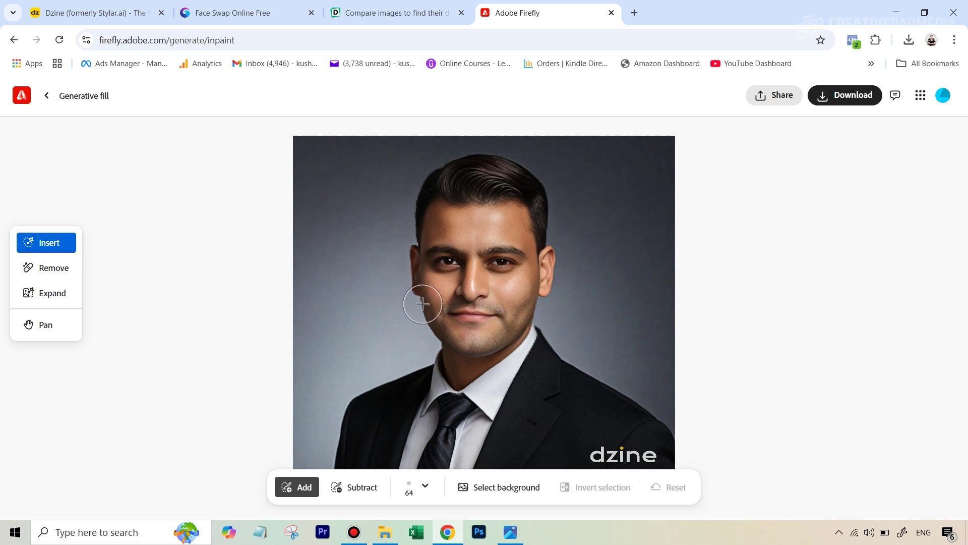
pyautogui.moveTo(385, 532)
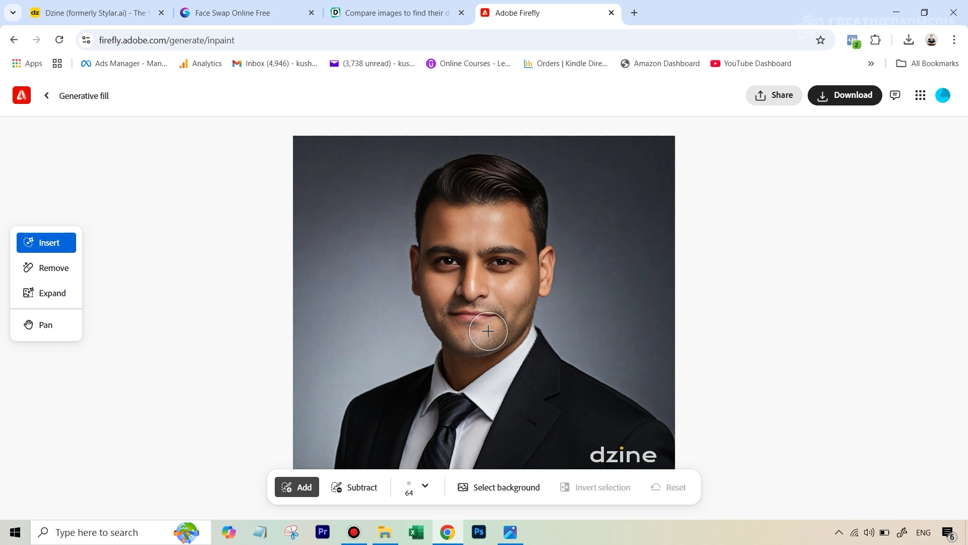
# Step: Set the Insert brush size to 16 px for close-up retouching around the jaw
pyautogui.hotkey('ctrl', '+')
pyautogui.hotkey('ctrl', '+')
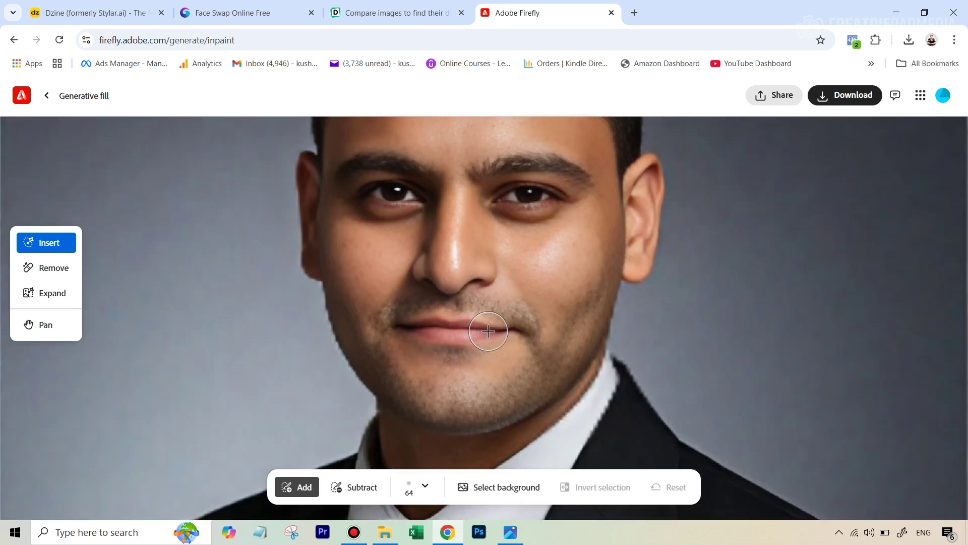
pyautogui.hotkey('ctrl', '+')
pyautogui.hotkey('ctrl', '-')
pyautogui.hotkey('ctrl', '-')
pyautogui.hotkey('ctrl', '+')
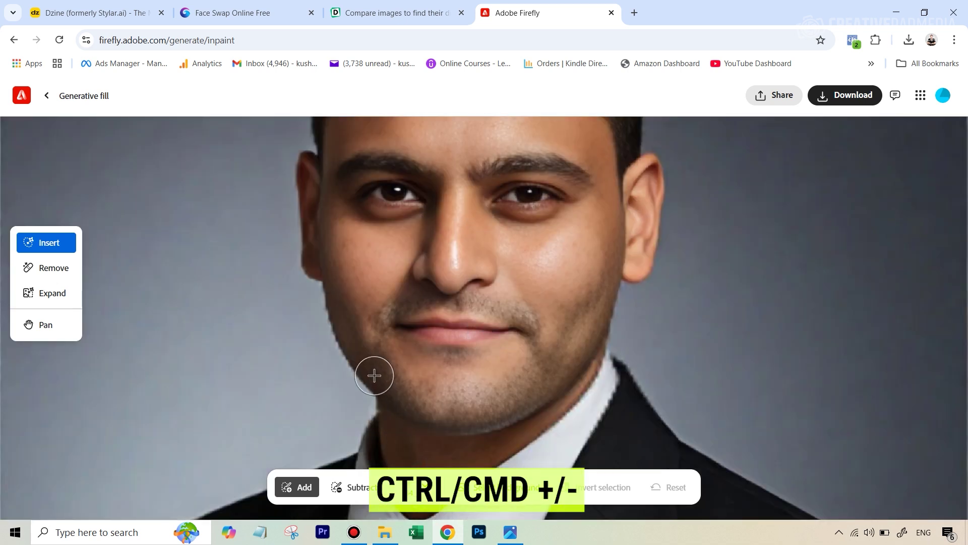
pyautogui.click(425, 486)
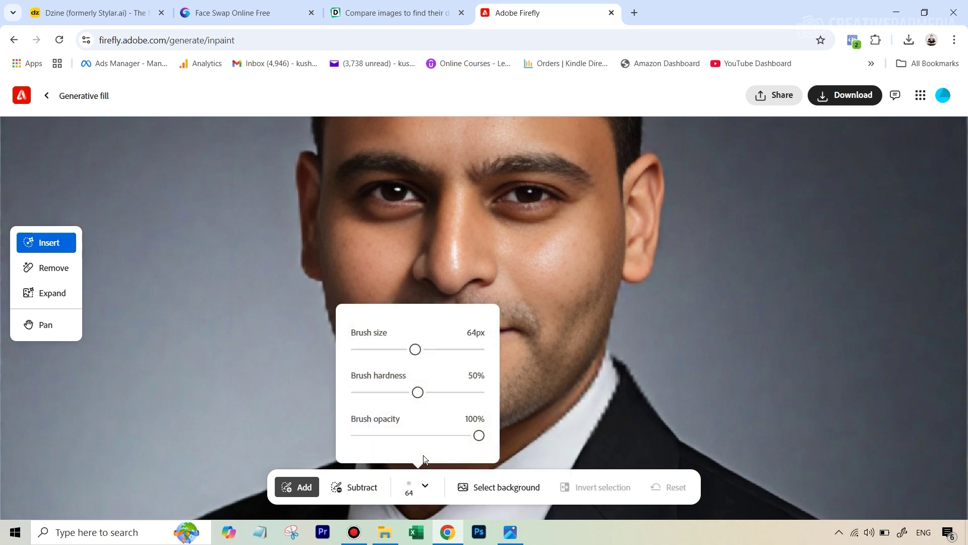
pyautogui.moveTo(415, 349)
pyautogui.mouseDown()
pyautogui.moveTo(359, 350)
pyautogui.moveTo(368, 349)
pyautogui.mouseUp()
pyautogui.click(424, 492)
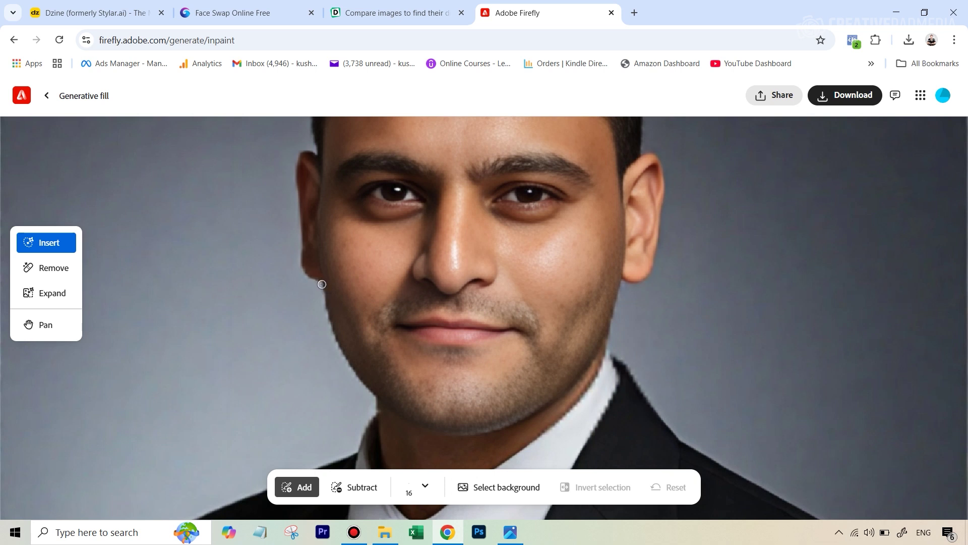
# Step: Brush a mask over the jagged edges along the jaw, the neck, the shirt collar and the jacket collar
pyautogui.moveTo(322, 284)
pyautogui.mouseDown()
pyautogui.moveTo(342, 350)
pyautogui.moveTo(378, 404)
pyautogui.mouseUp()
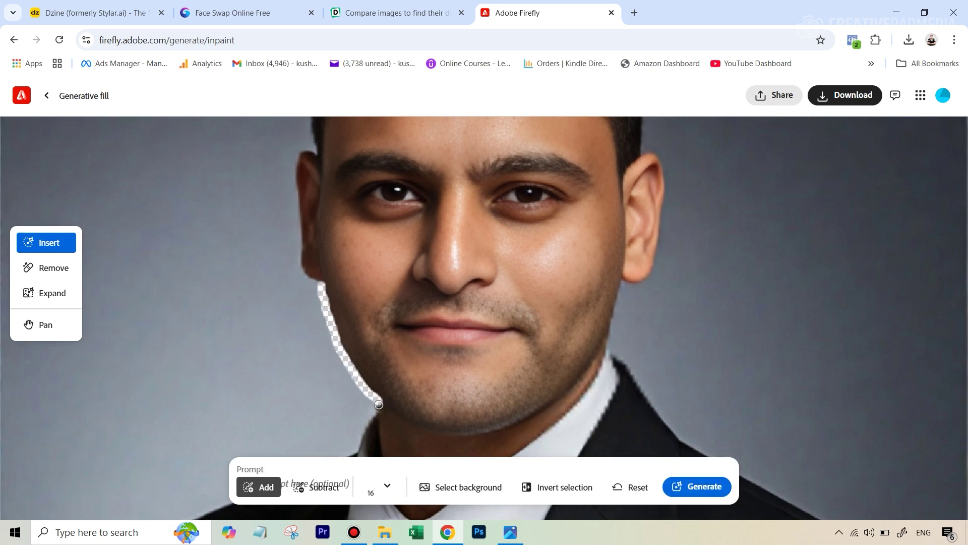
pyautogui.press('h')
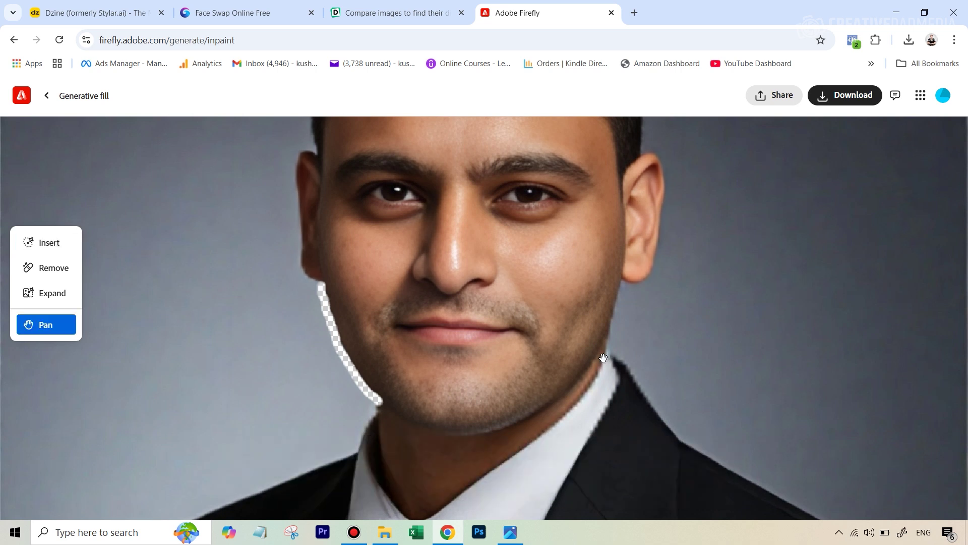
pyautogui.press('i')
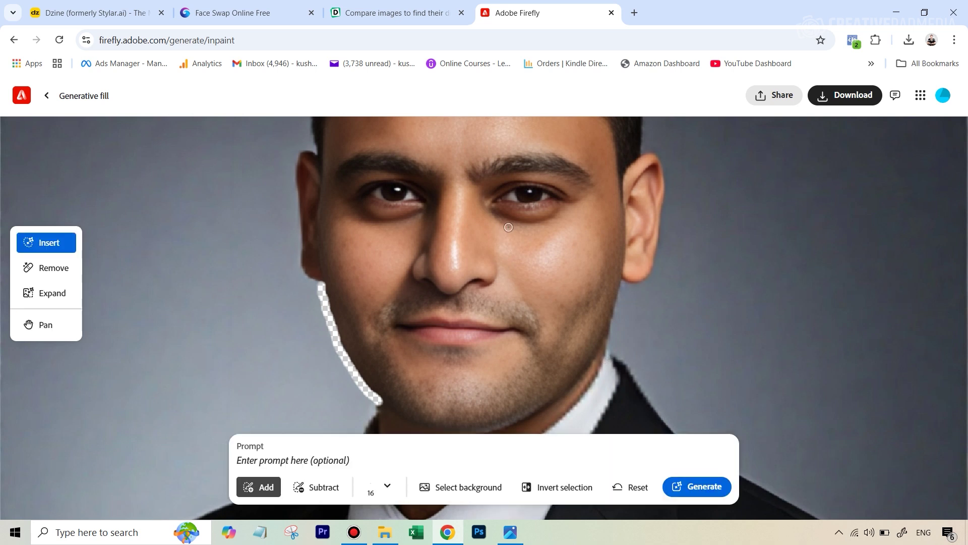
pyautogui.press('space')
pyautogui.moveTo(530, 240); pyautogui.dragTo(559, 174)
pyautogui.moveTo(392, 356)
pyautogui.mouseDown()
pyautogui.moveTo(387, 367)
pyautogui.moveTo(406, 334)
pyautogui.mouseUp()
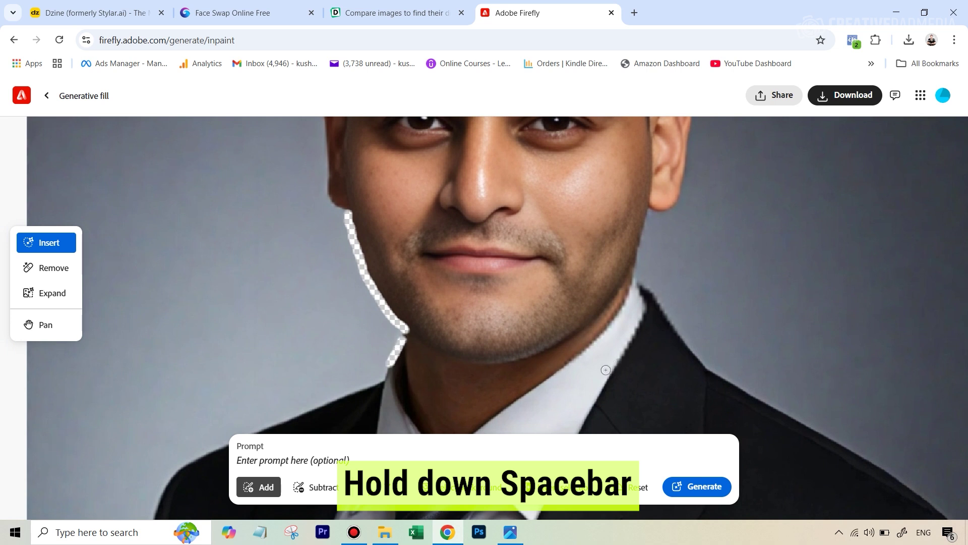
pyautogui.moveTo(612, 370)
pyautogui.mouseDown()
pyautogui.moveTo(642, 304)
pyautogui.moveTo(653, 300)
pyautogui.moveTo(679, 331)
pyautogui.mouseUp()
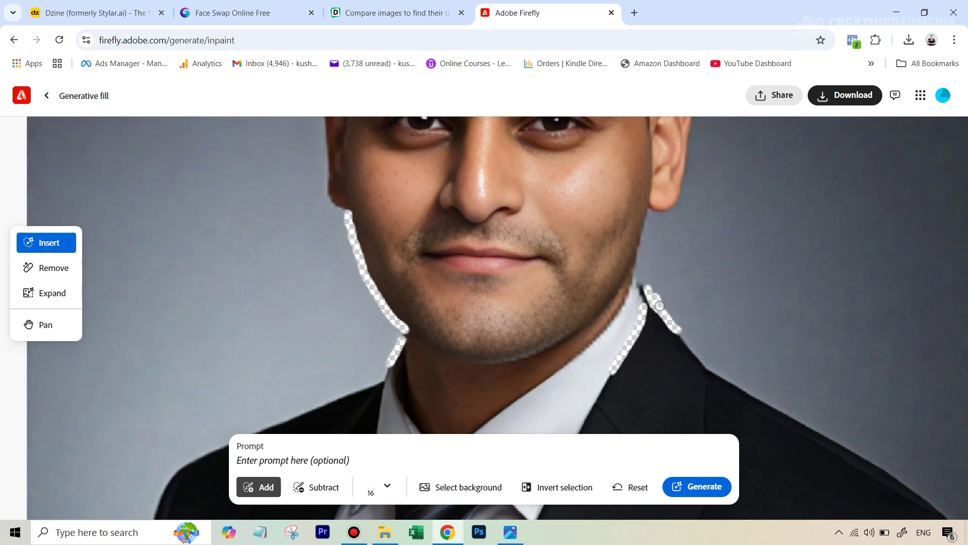
# Step: Subtract the excess mask on the jacket collar, and add the remaining rough edges along the cheek, jaw and collar tip
pyautogui.click(297, 492)
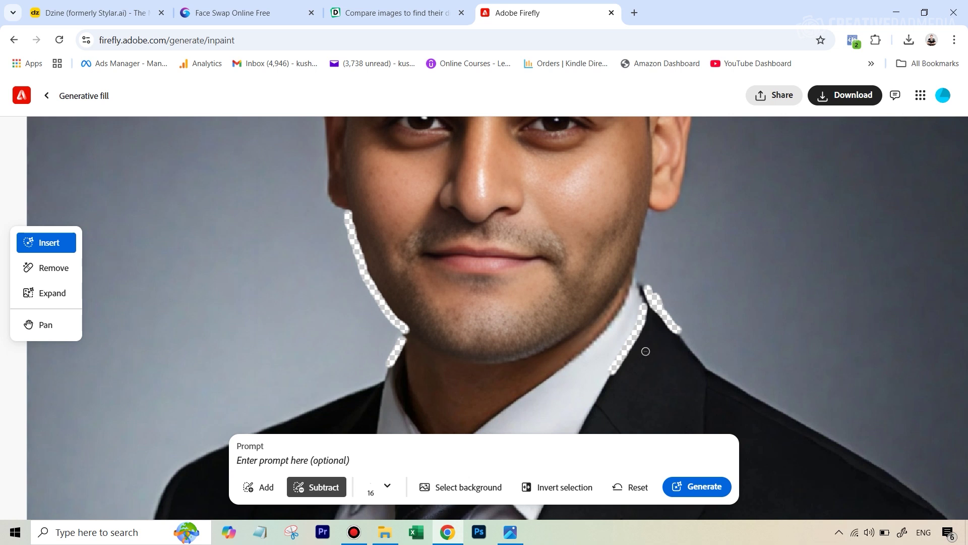
pyautogui.moveTo(655, 310); pyautogui.dragTo(669, 331)
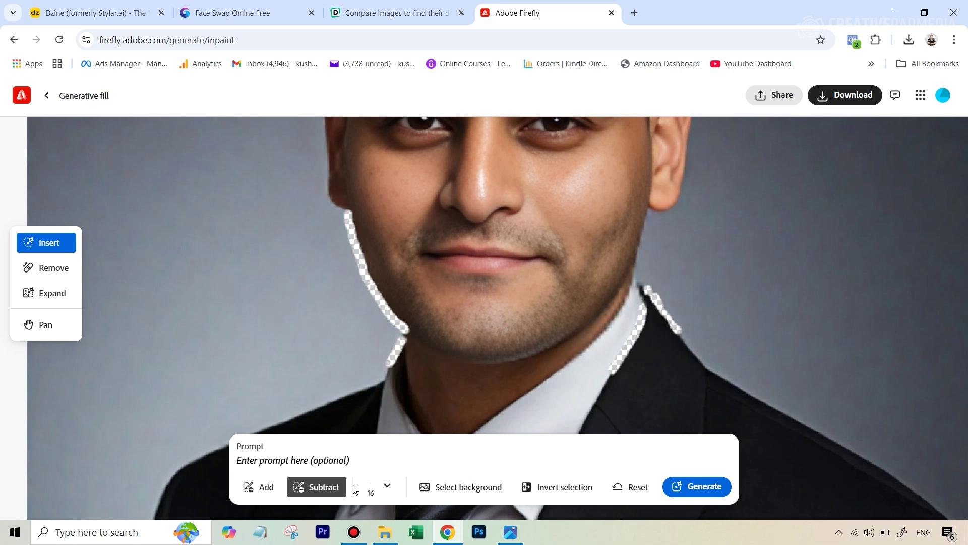
pyautogui.click(271, 489)
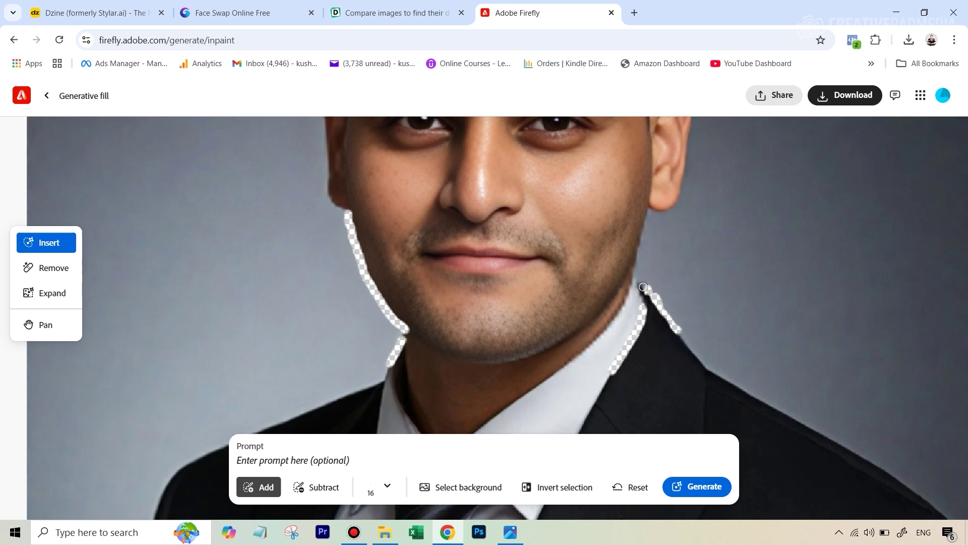
pyautogui.moveTo(649, 292); pyautogui.dragTo(637, 278)
pyautogui.moveTo(645, 223); pyautogui.dragTo(638, 258)
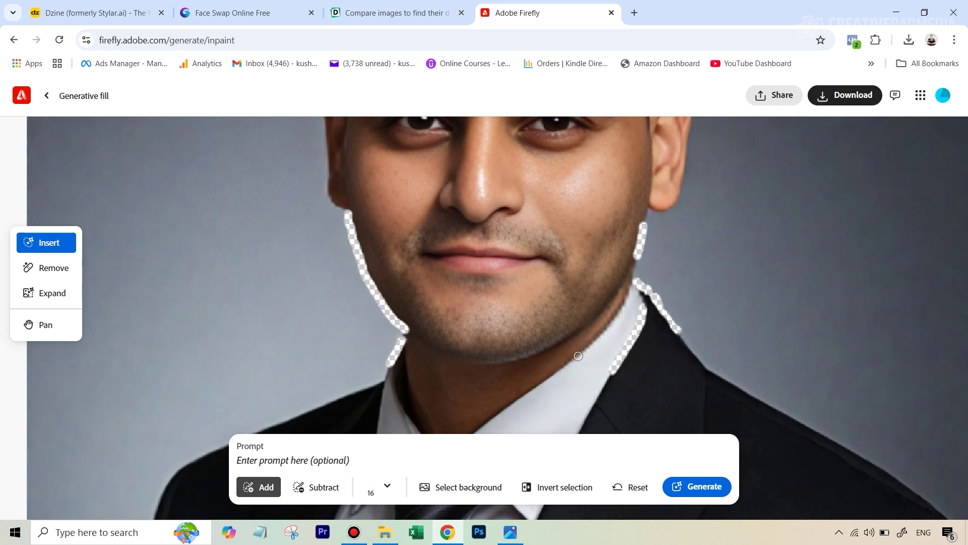
pyautogui.moveTo(579, 357)
pyautogui.mouseDown()
pyautogui.moveTo(569, 360)
pyautogui.moveTo(629, 293)
pyautogui.mouseUp()
# Step: Generate the fill without a prompt, compare the three variations and keep the first one
pyautogui.click(692, 487)
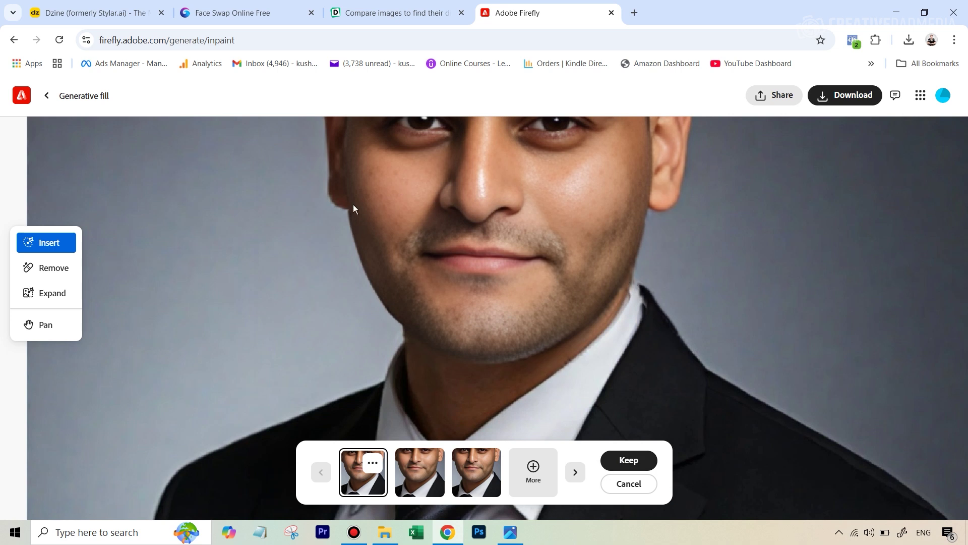
pyautogui.click(413, 469)
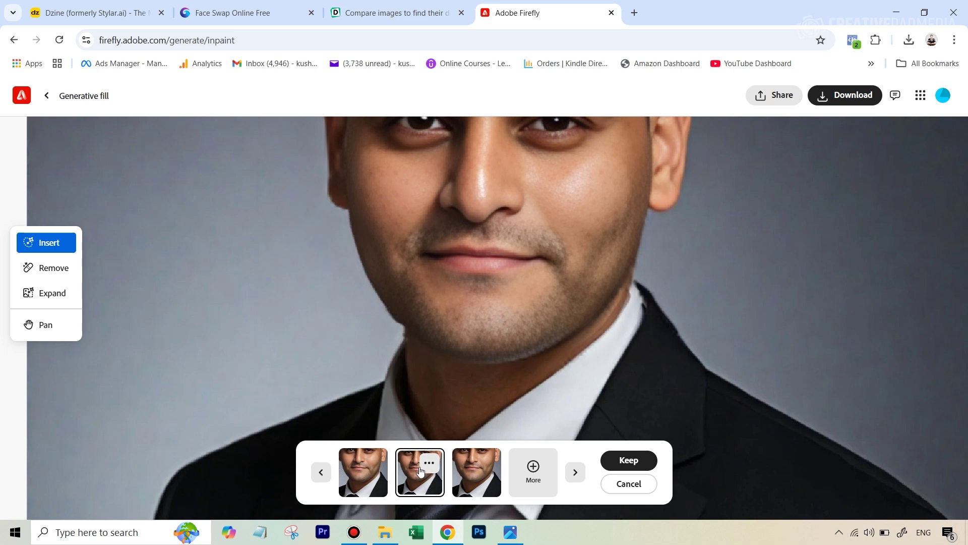
pyautogui.click(474, 475)
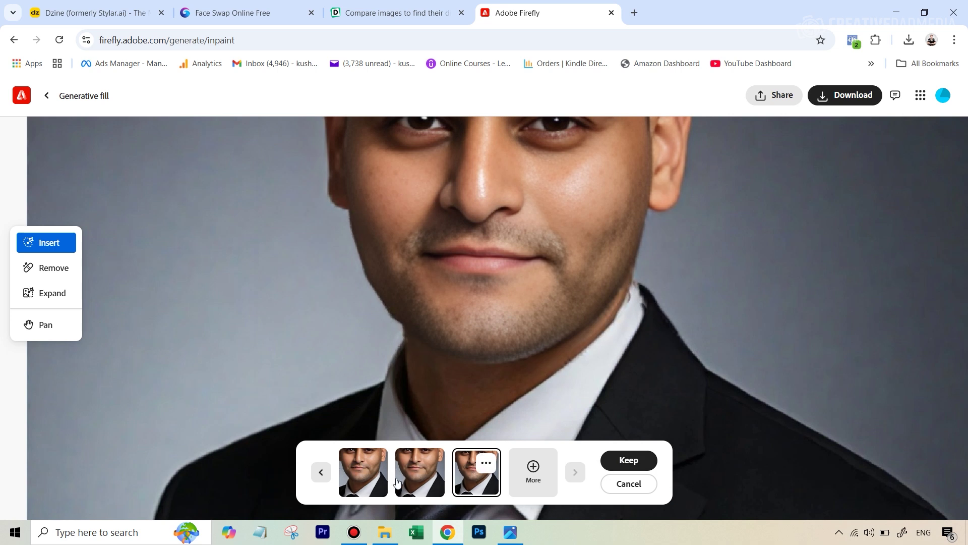
pyautogui.click(365, 477)
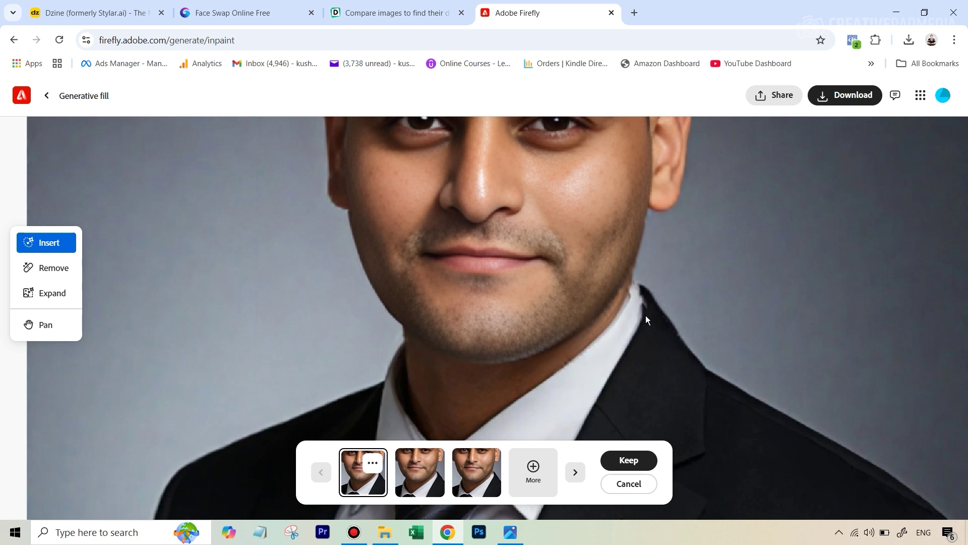
pyautogui.click(641, 460)
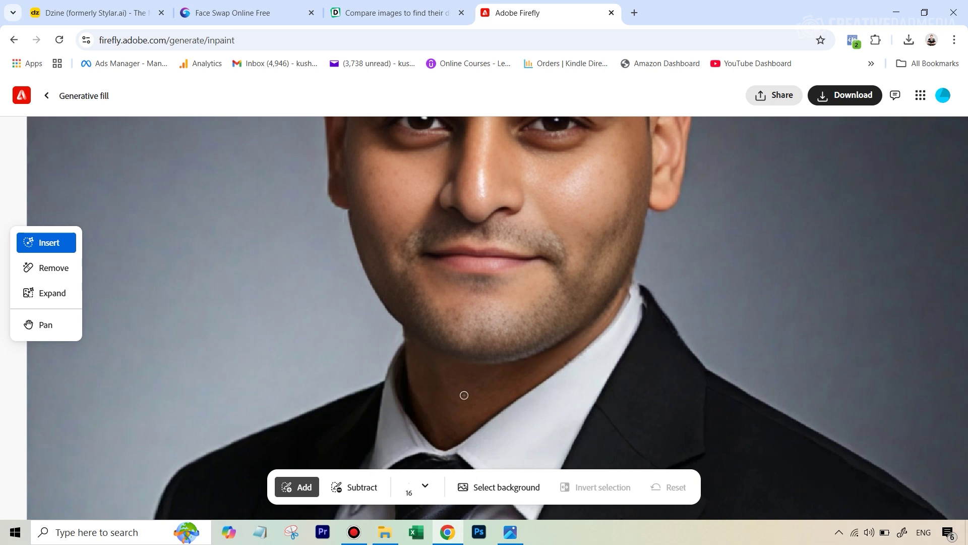
# Step: Mask the rough tip of the shirt collar, generate a new fill and keep the first variation
pyautogui.moveTo(628, 301)
pyautogui.mouseDown()
pyautogui.moveTo(640, 289)
pyautogui.moveTo(643, 303)
pyautogui.mouseUp()
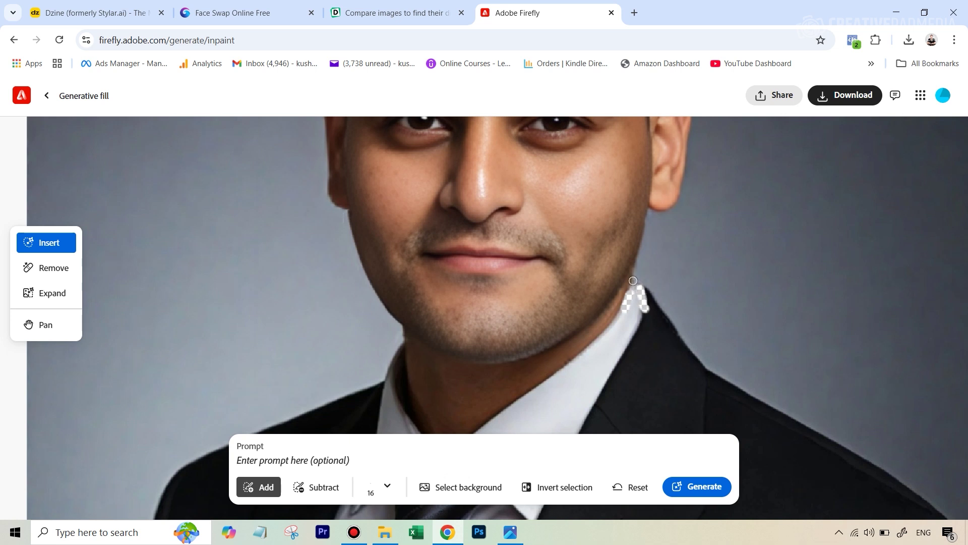
pyautogui.click(679, 488)
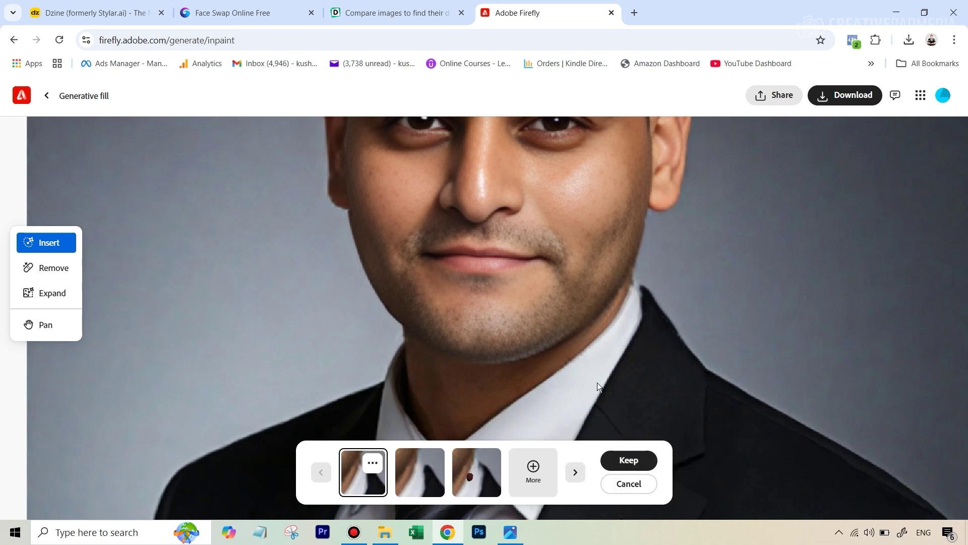
pyautogui.click(627, 462)
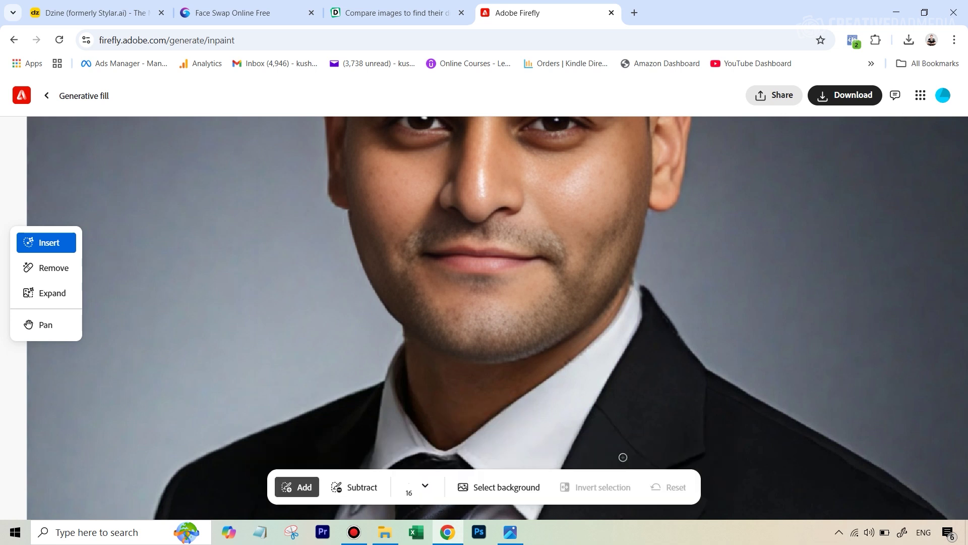
# Step: Download the retouched portrait from Firefly
pyautogui.click(849, 96)
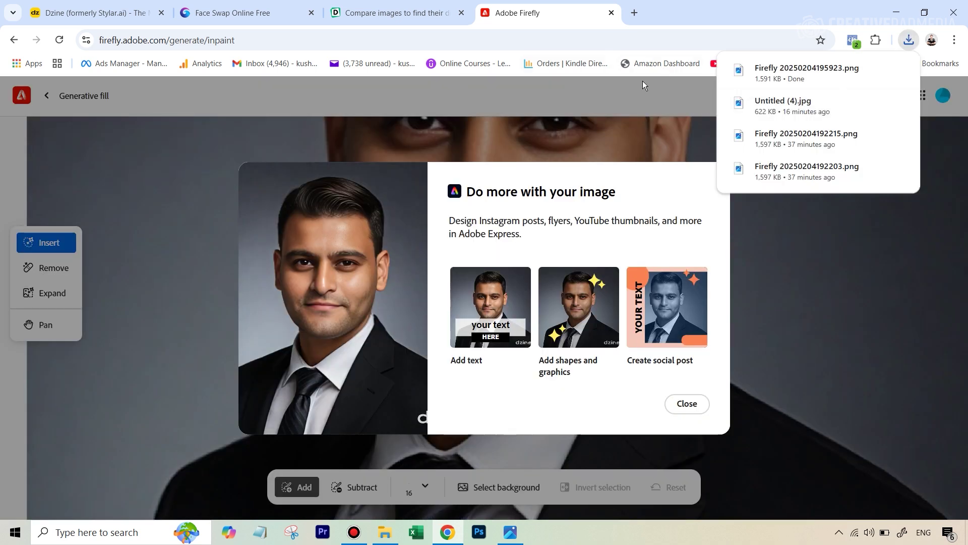
pyautogui.click(694, 8)
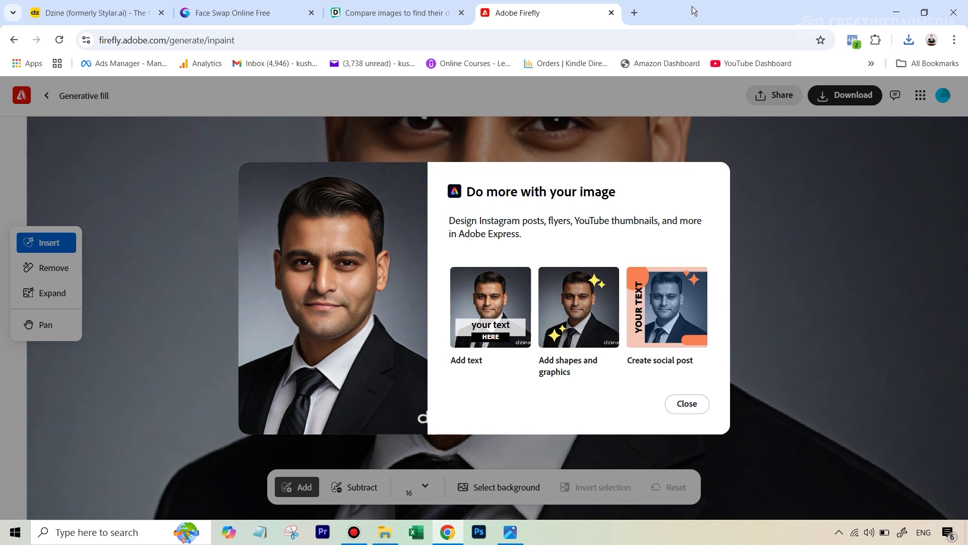
# Step: In PhotoRestore.io, run Increase image quality on the retouched Firefly portrait and download the enhanced image
pyautogui.hotkey('ctrl', 'shift', 't')
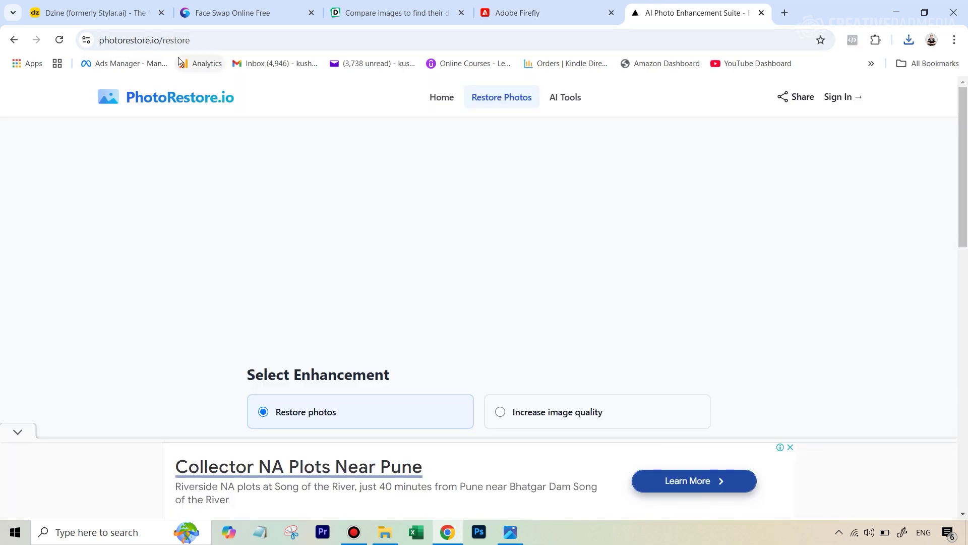
pyautogui.scroll(-3, 479, 280)
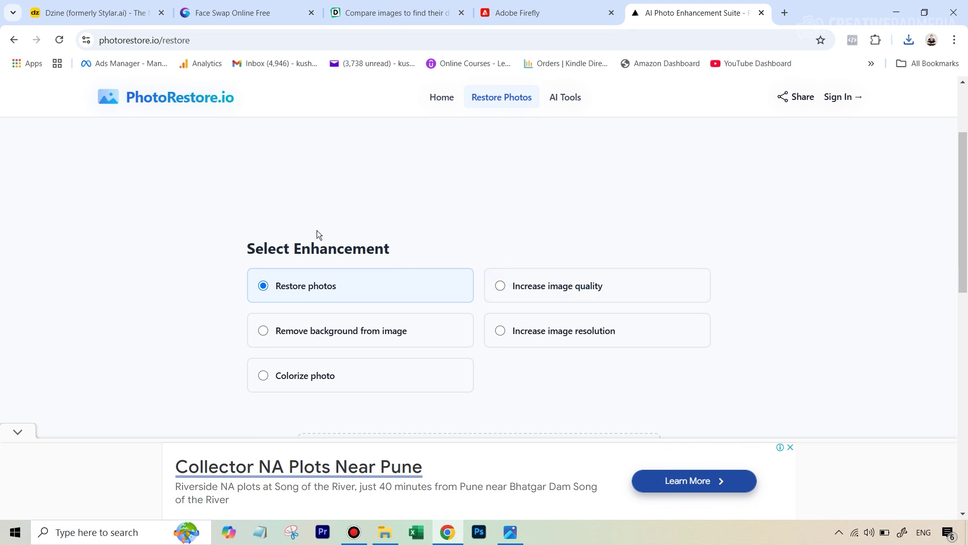
pyautogui.click(556, 299)
pyautogui.scroll(-4, 725, 323)
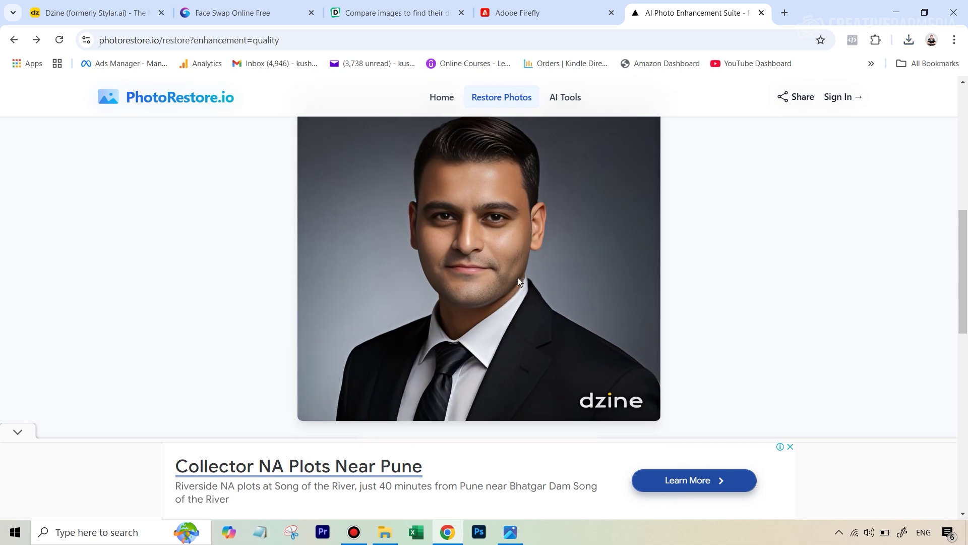
pyautogui.scroll(-4, 574, 312)
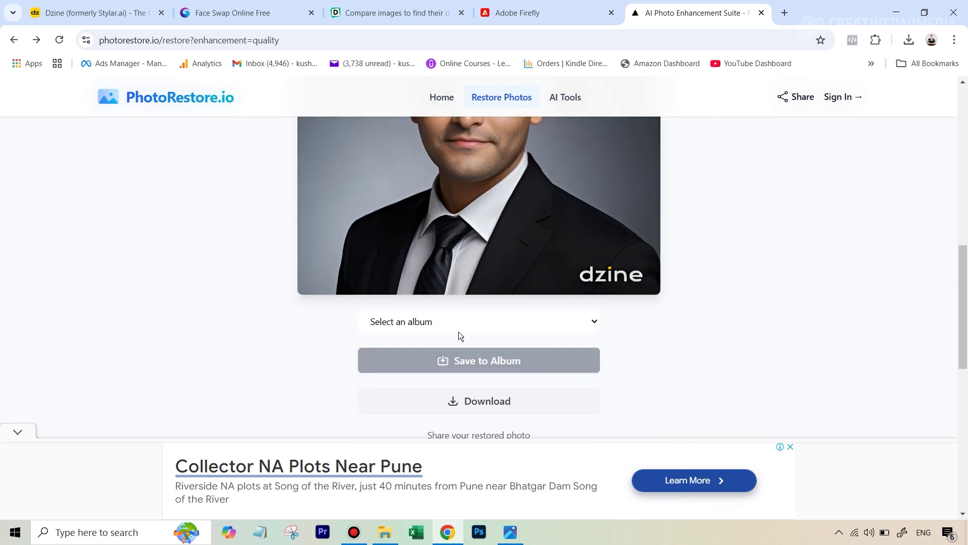
pyautogui.click(481, 404)
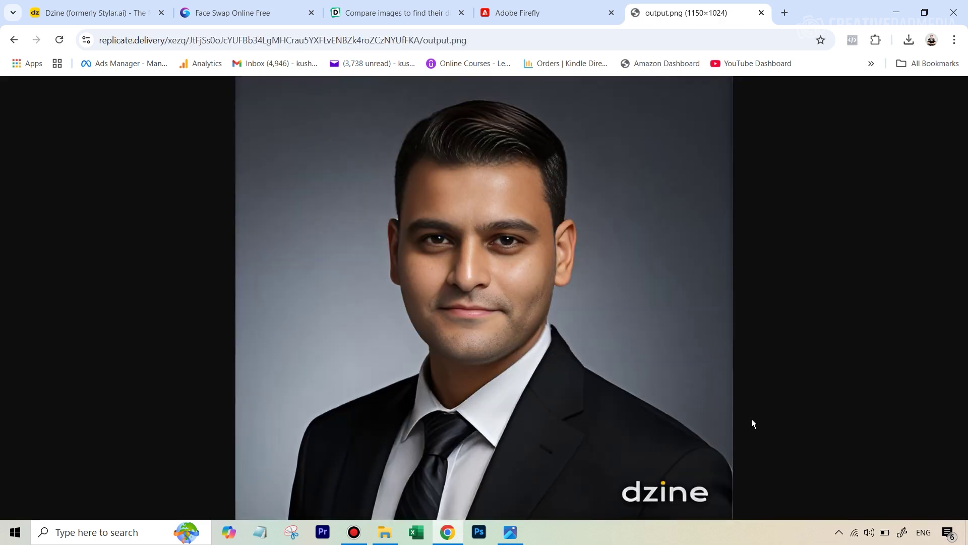
# Step: Switch to Diffchecker and compare the original photo with the enhanced headshot side by side
pyautogui.click(413, 20)
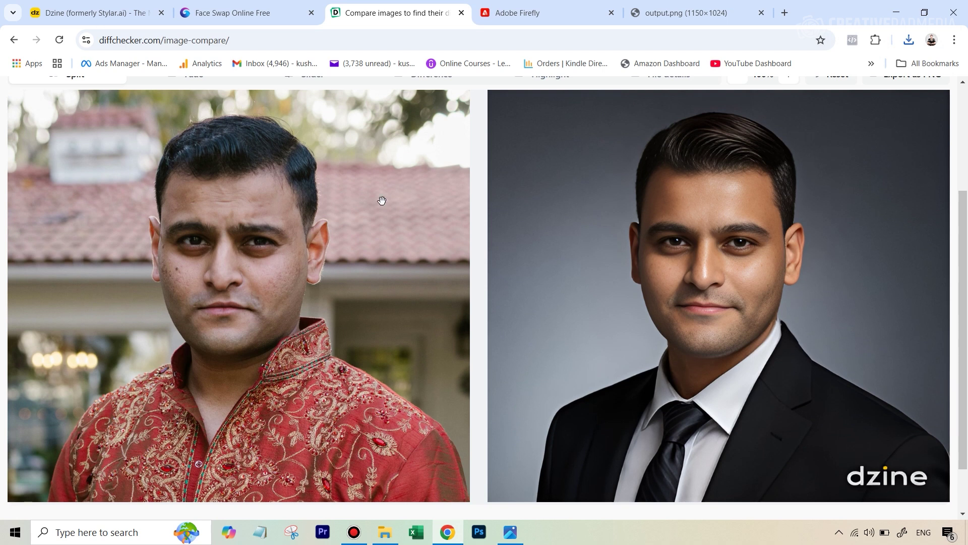